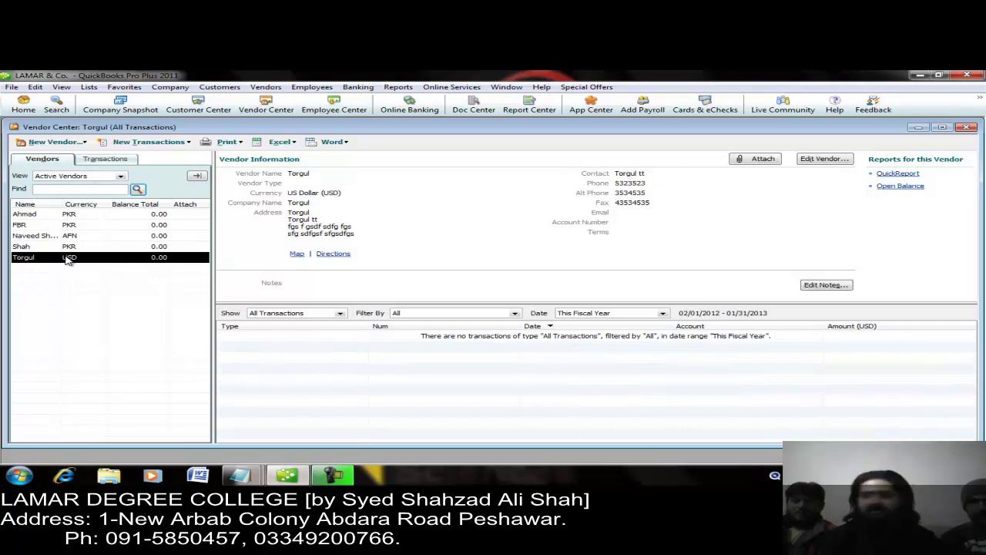
Check the details of the vendor that uses Afghanistan Afghani (AFN) and close the Vendor Center.
{"action": "left_click", "coordinate": [69, 236]}
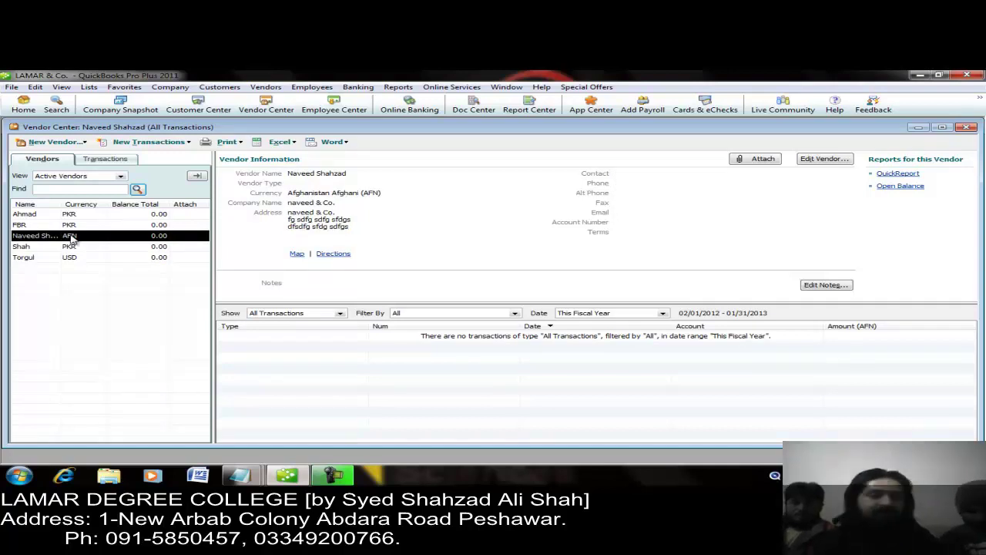
{"action": "left_click", "coordinate": [969, 127]}
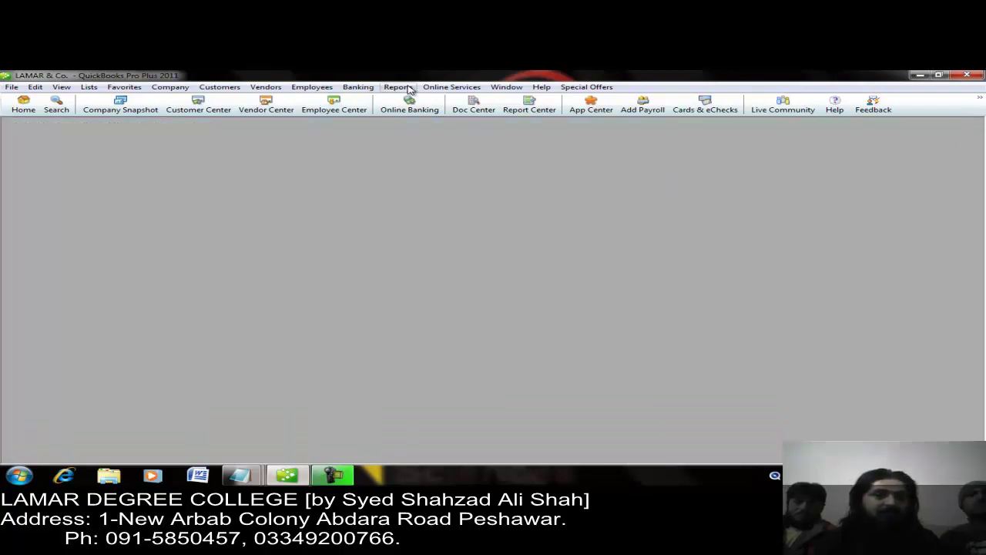
Start a purchase order for the US Dollar vendor and set the exchange rate to 91 PKR per USD.
{"action": "left_click", "coordinate": [265, 87]}
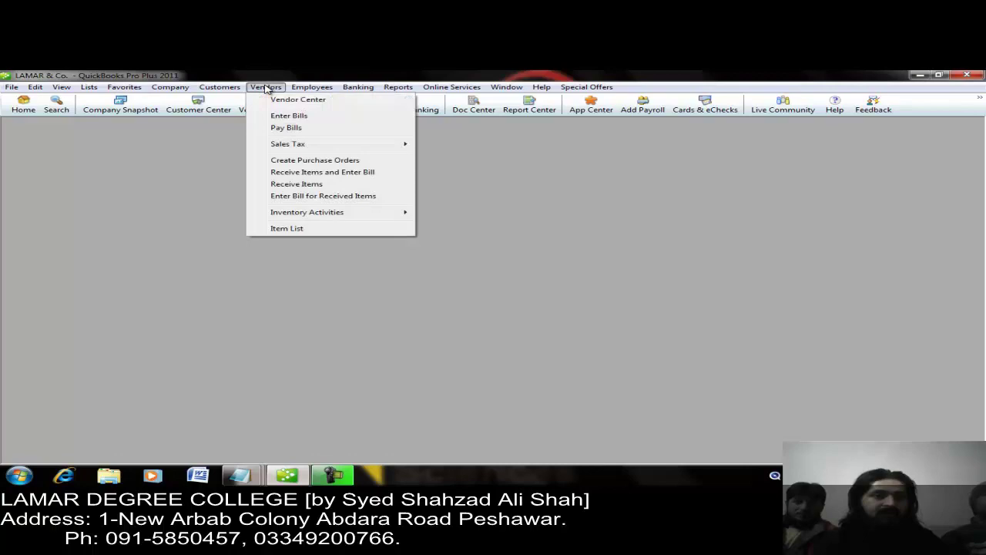
{"action": "left_click", "coordinate": [287, 159]}
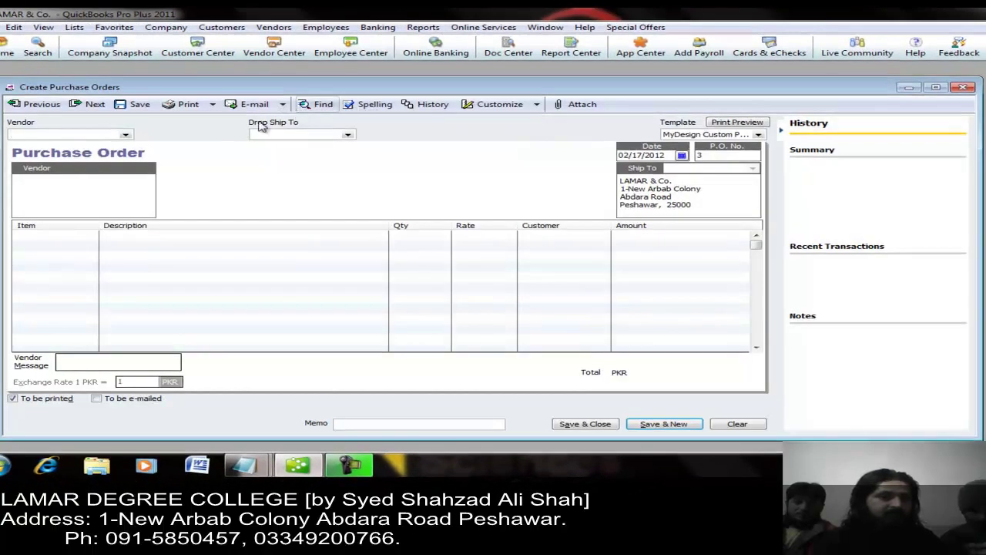
{"action": "left_click", "coordinate": [127, 137]}
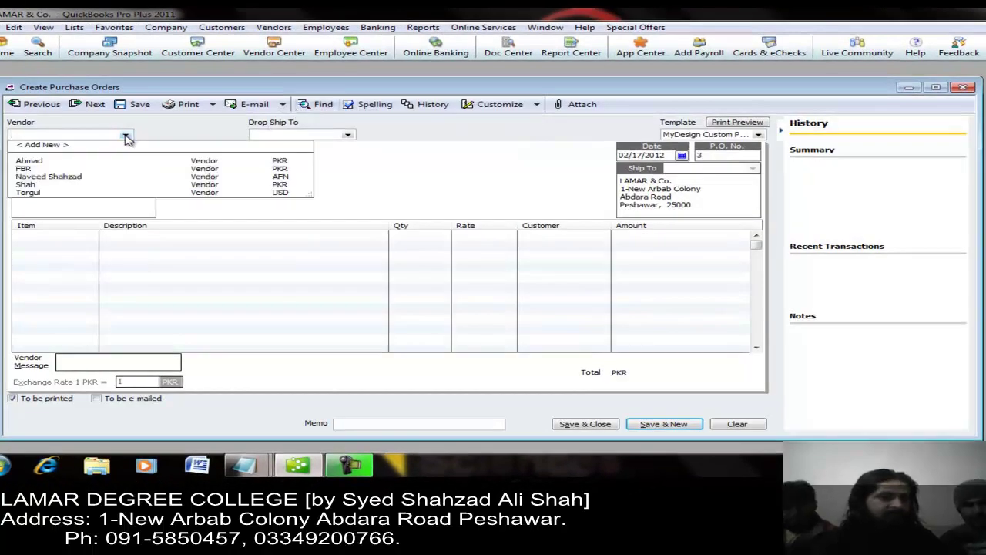
{"action": "left_click", "coordinate": [42, 191]}
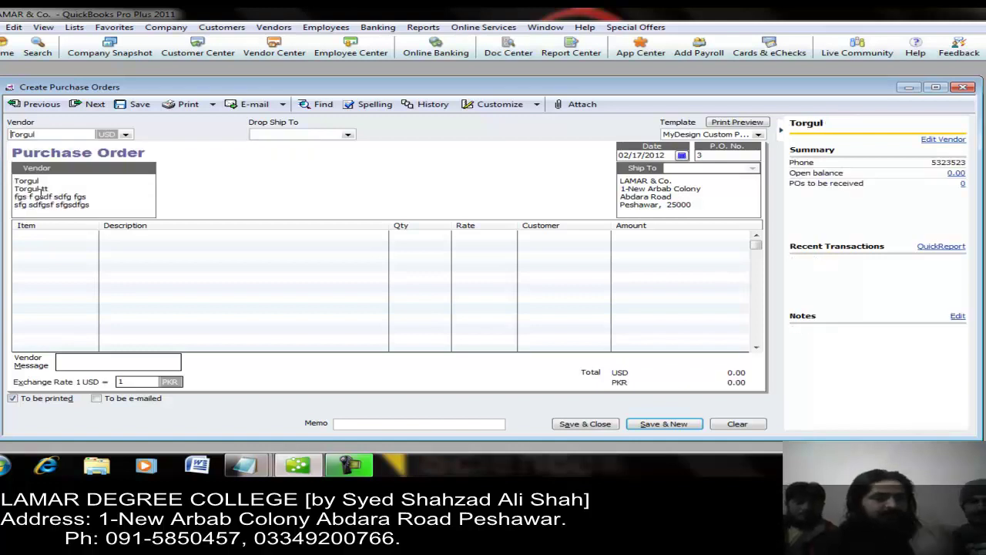
{"action": "left_click", "coordinate": [136, 381]}
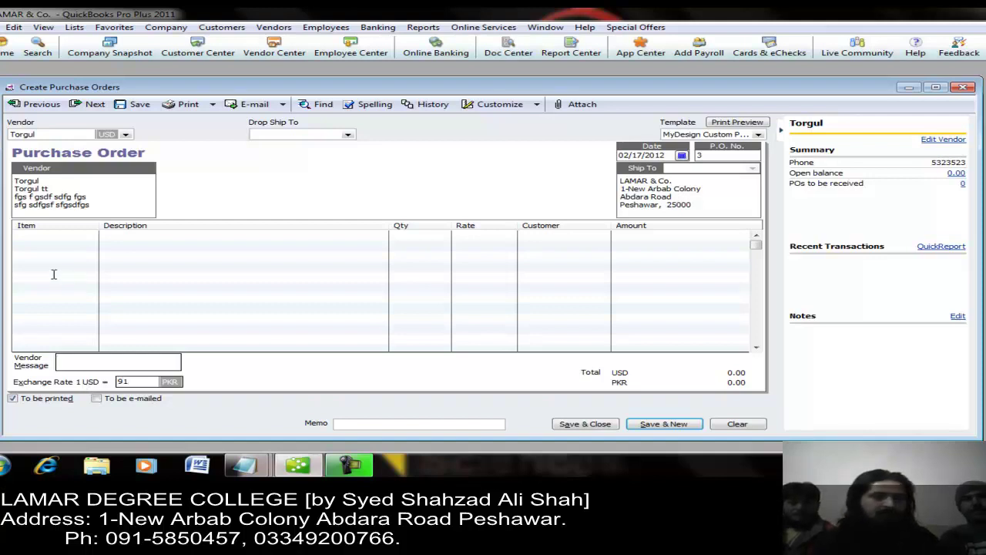
Add the item Nokia E 63 to the first line of the purchase order with a quantity of 5.
{"action": "left_click", "coordinate": [93, 241]}
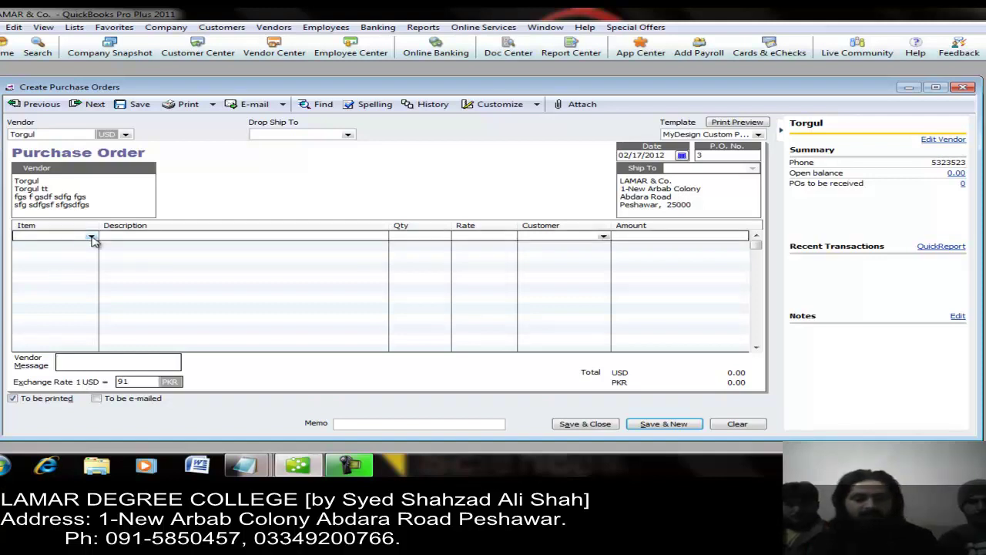
{"action": "type", "text": "Nokia E 63"}
{"action": "key", "text": "Tab"}
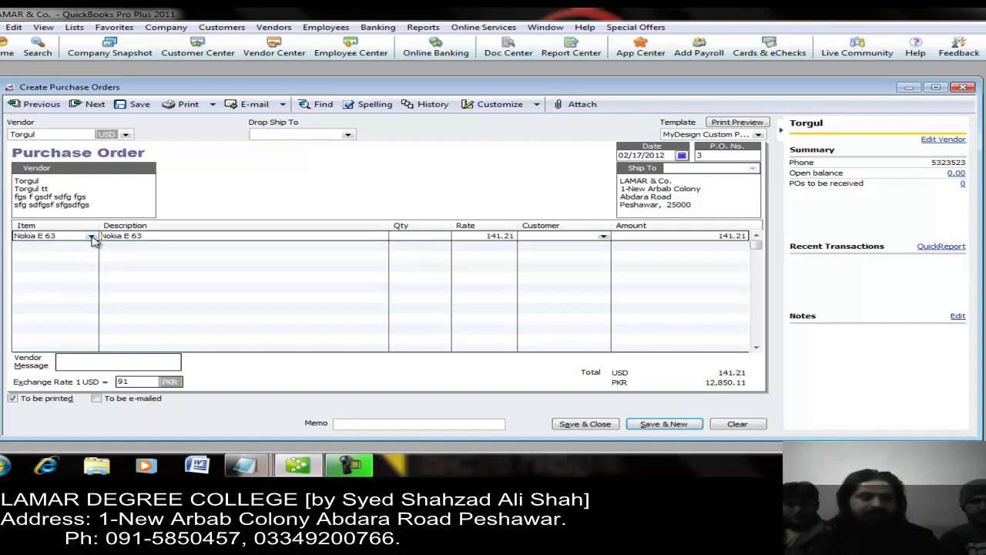
{"action": "type", "text": "5"}
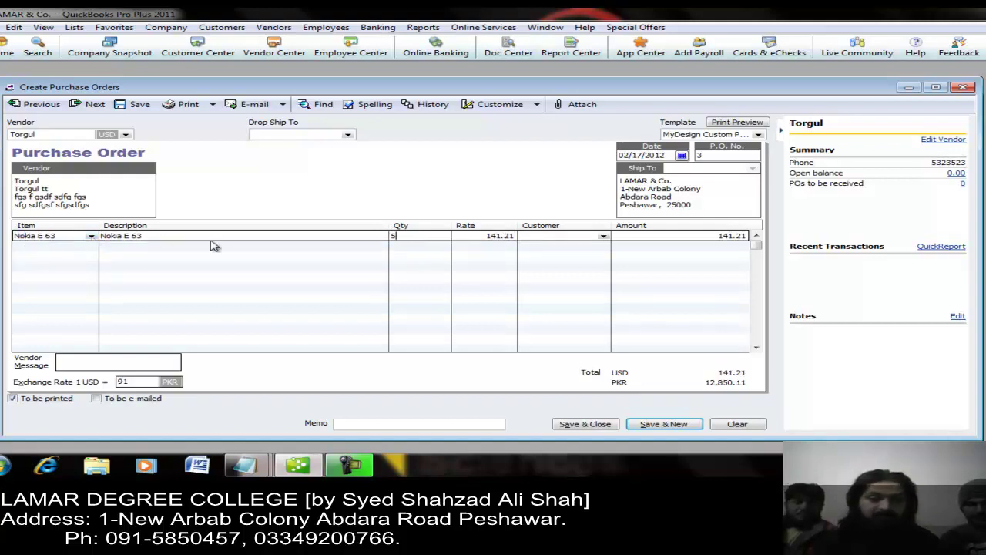
{"action": "left_click", "coordinate": [479, 237]}
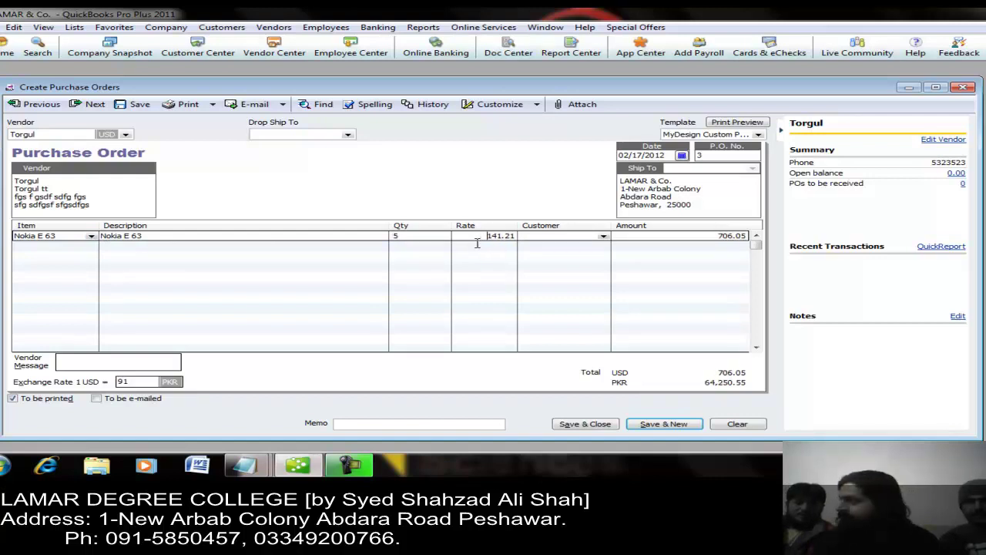
Add the item LapTop Ci7 to the second line of the purchase order with a quantity of 12.
{"action": "left_click", "coordinate": [77, 246]}
{"action": "type", "text": "LapTop Ci7"}
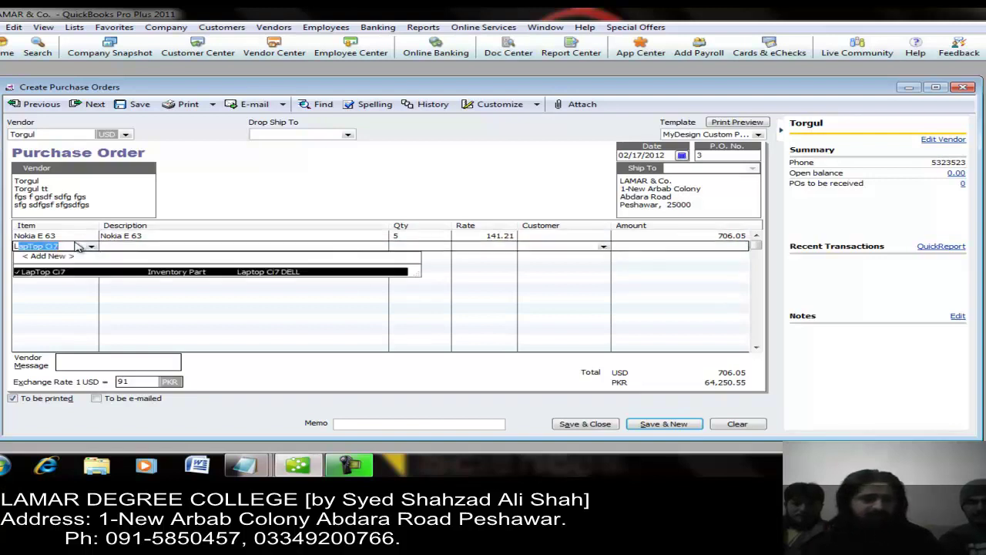
{"action": "key", "text": "Tab"}
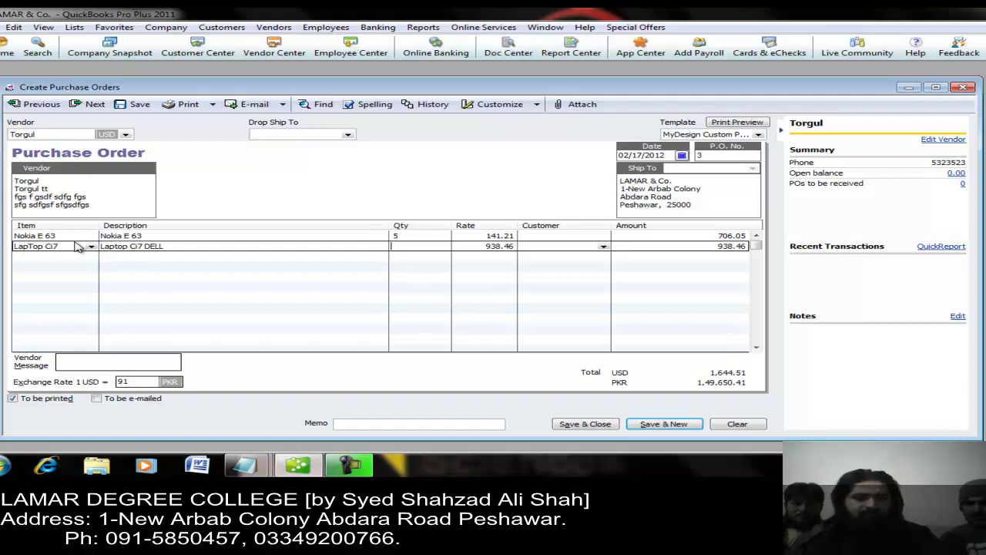
{"action": "key", "text": "Tab"}
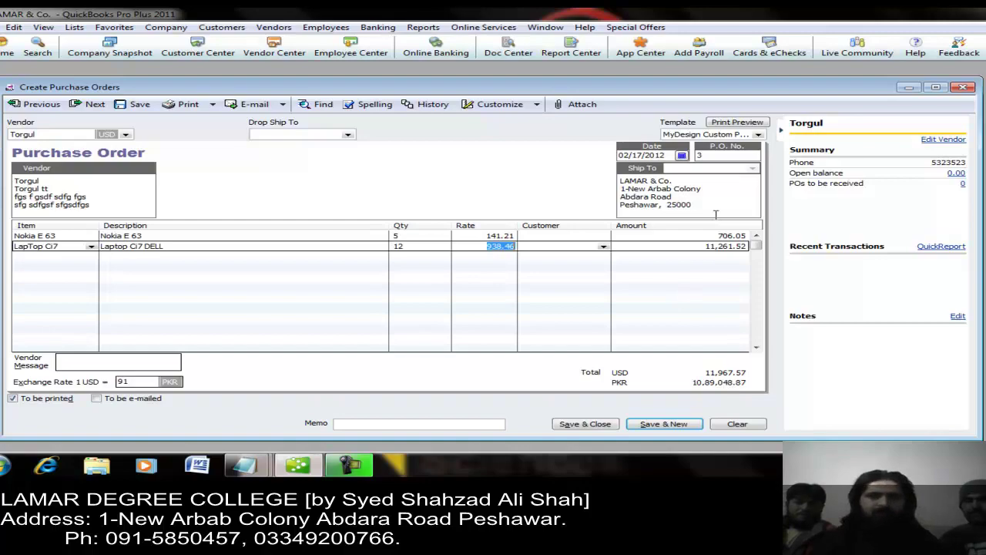
Preview the purchase order's printout up close, save the order and begin a new blank one.
{"action": "left_click", "coordinate": [724, 123]}
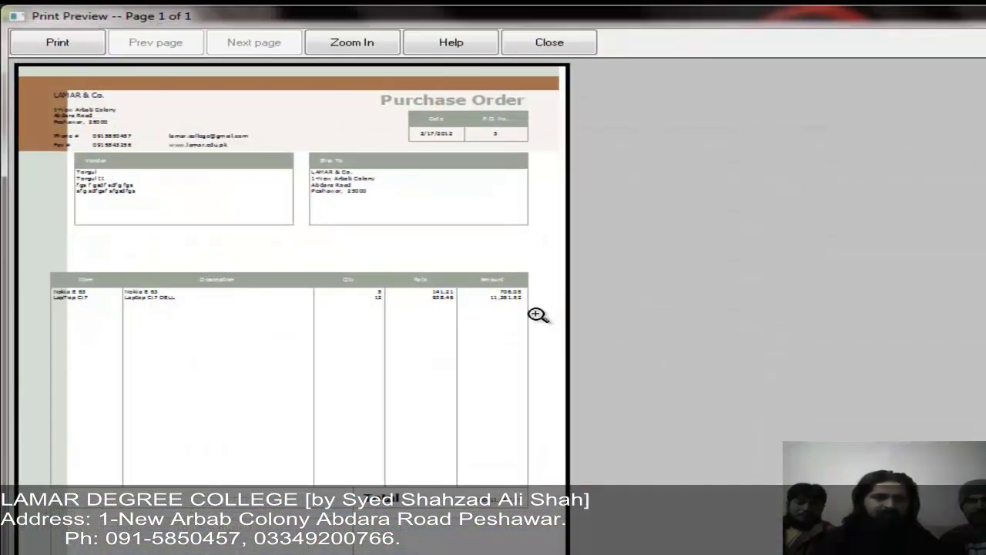
{"action": "left_click", "coordinate": [346, 286]}
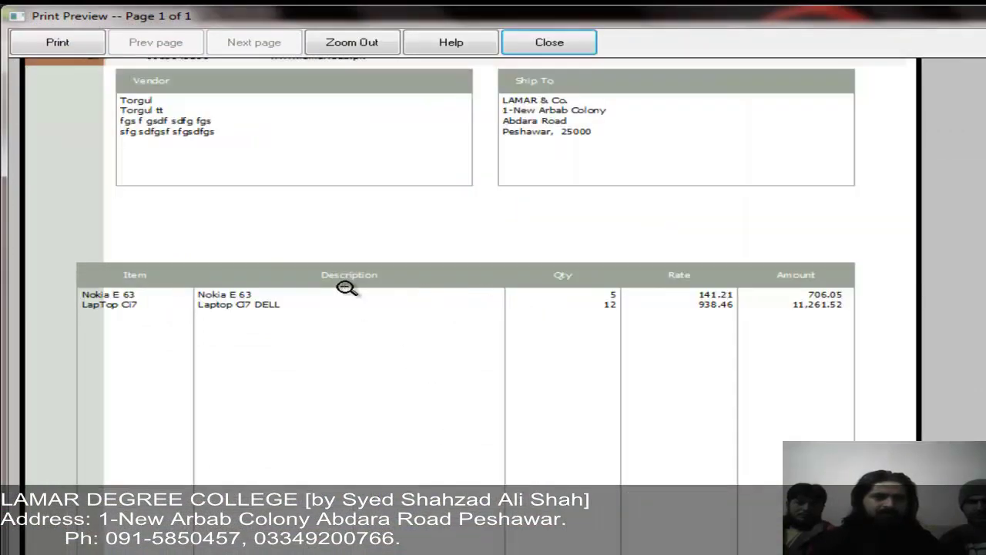
{"action": "left_click", "coordinate": [346, 287]}
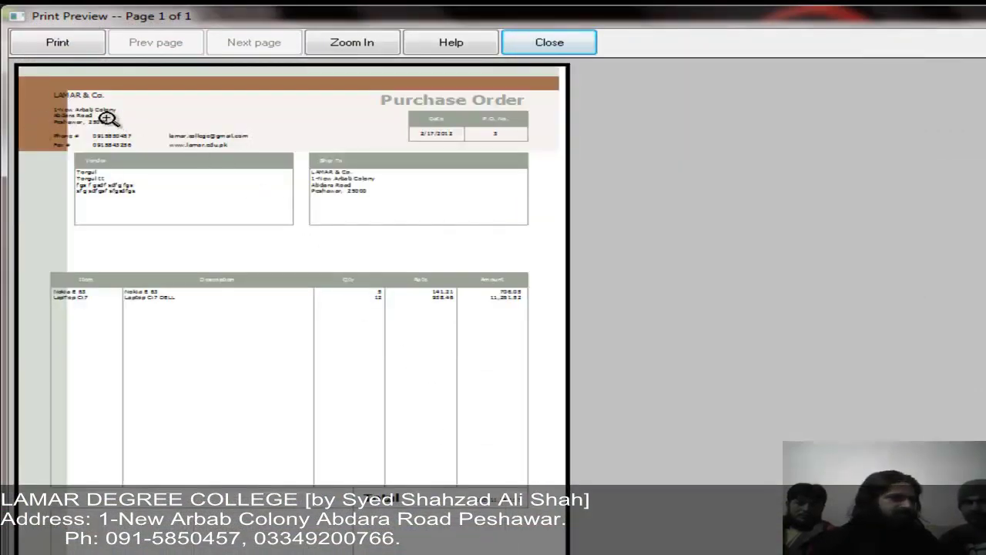
{"action": "left_click", "coordinate": [480, 510]}
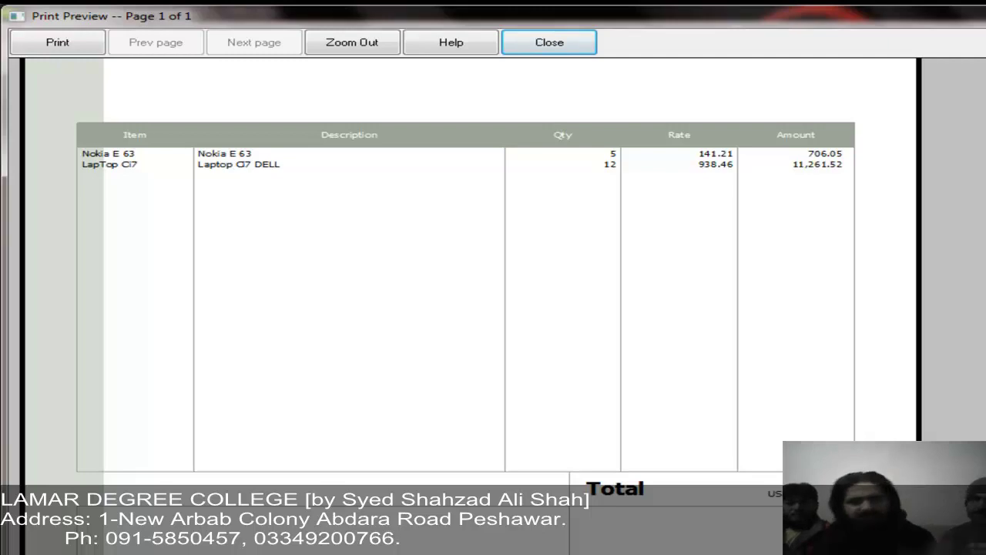
{"action": "left_click", "coordinate": [585, 303]}
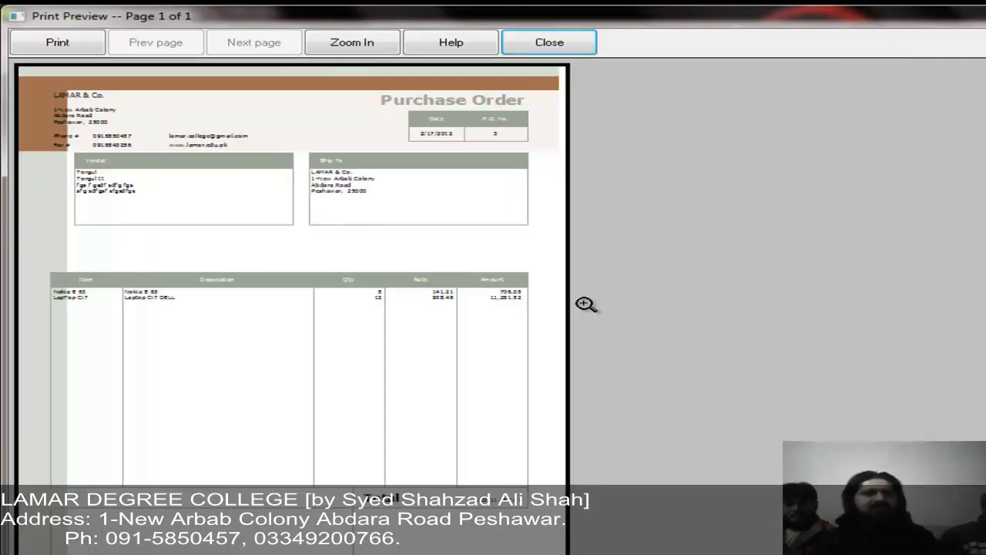
{"action": "left_click", "coordinate": [552, 43]}
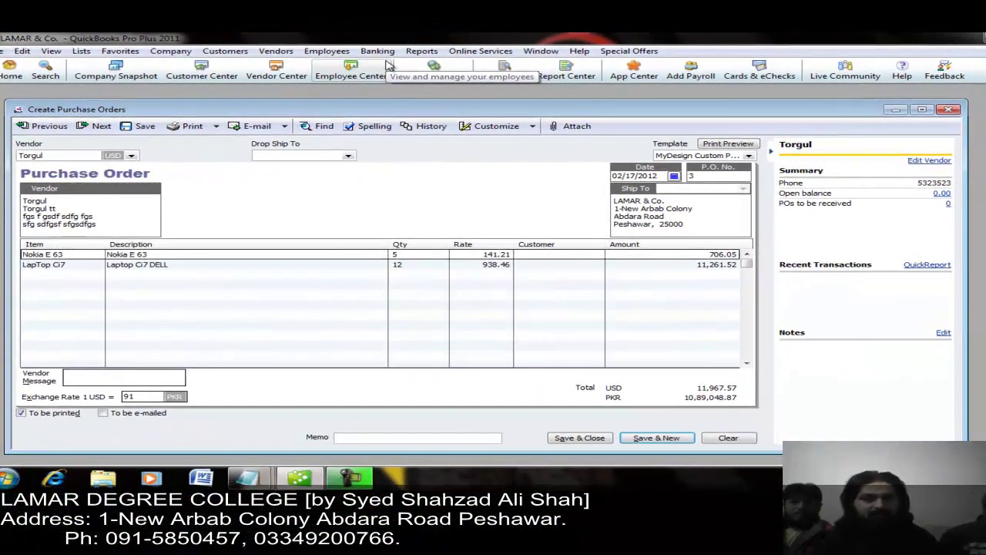
{"action": "left_click", "coordinate": [659, 438]}
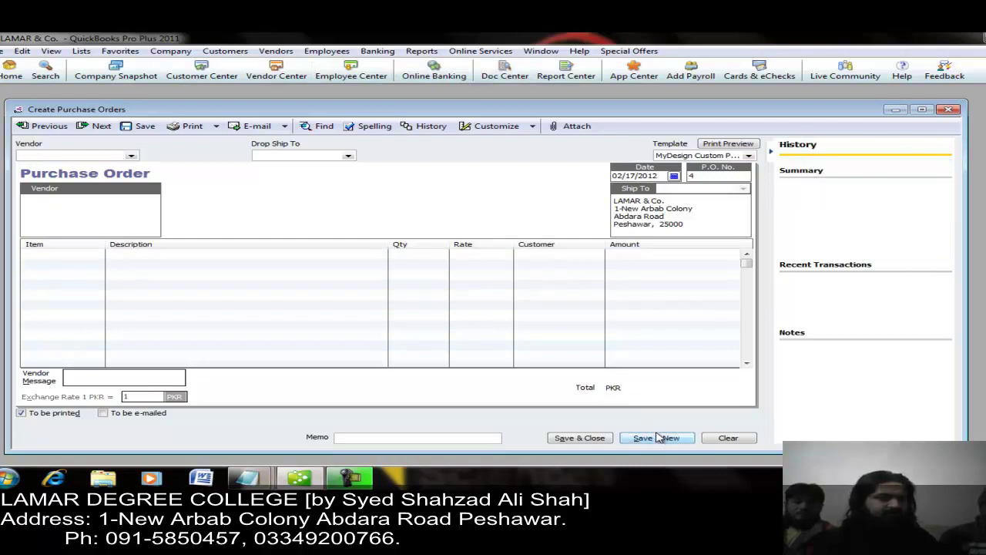
Examine the ordered, received and backordered quantities and amounts in the Open Purchase Orders Detail report.
{"action": "left_click", "coordinate": [418, 51]}
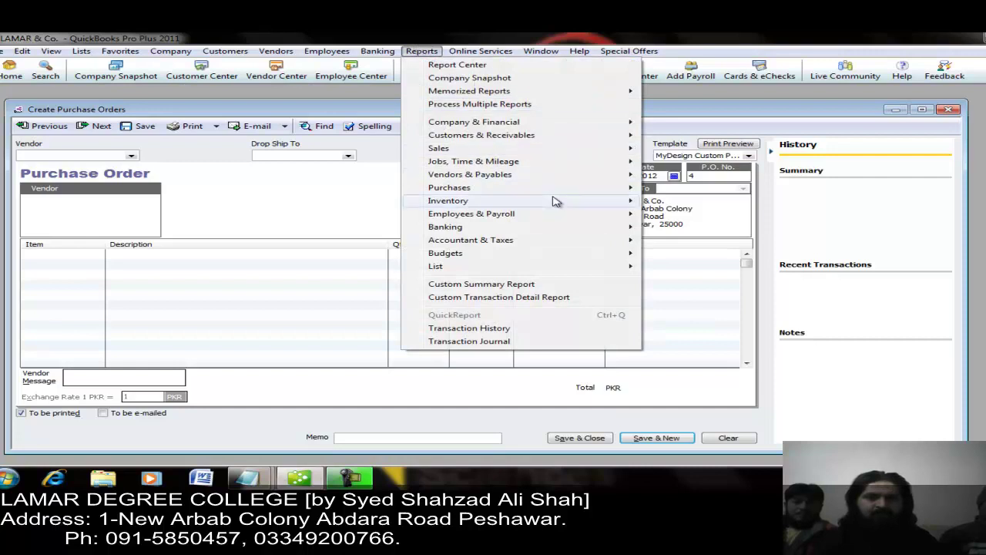
{"action": "mouse_move", "coordinate": [556, 201]}
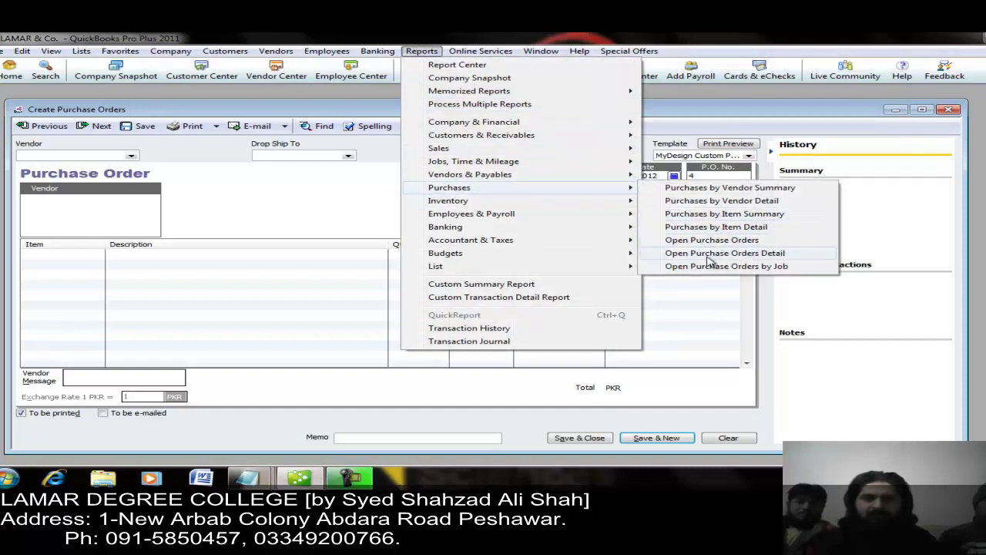
{"action": "left_click", "coordinate": [708, 254]}
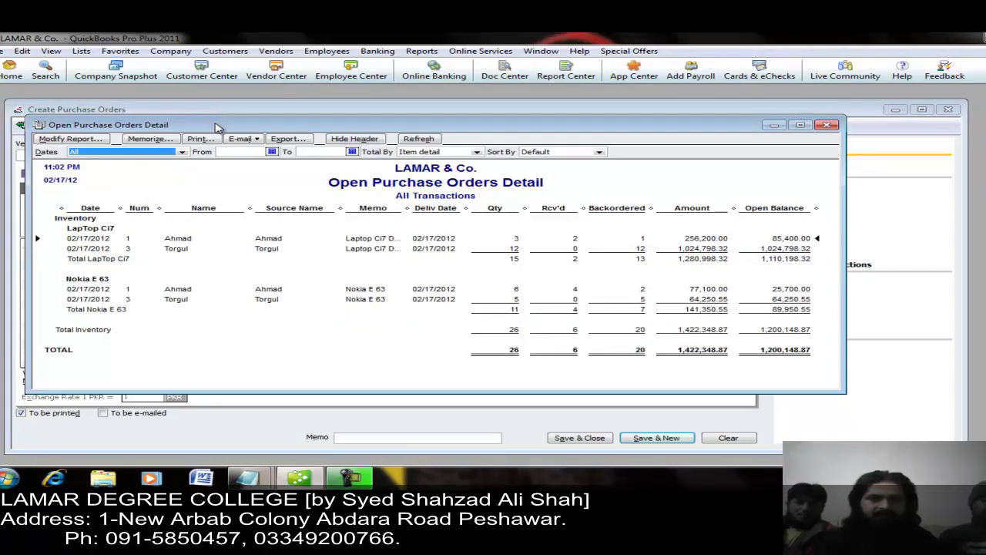
{"action": "left_click_drag", "start_coordinate": [216, 128], "coordinate": [385, 171]}
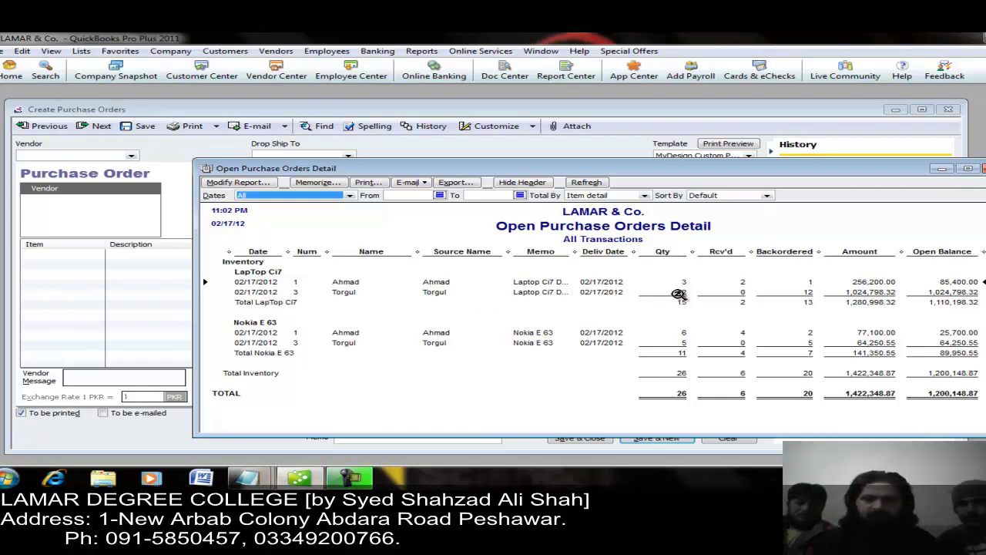
{"action": "left_click", "coordinate": [863, 346]}
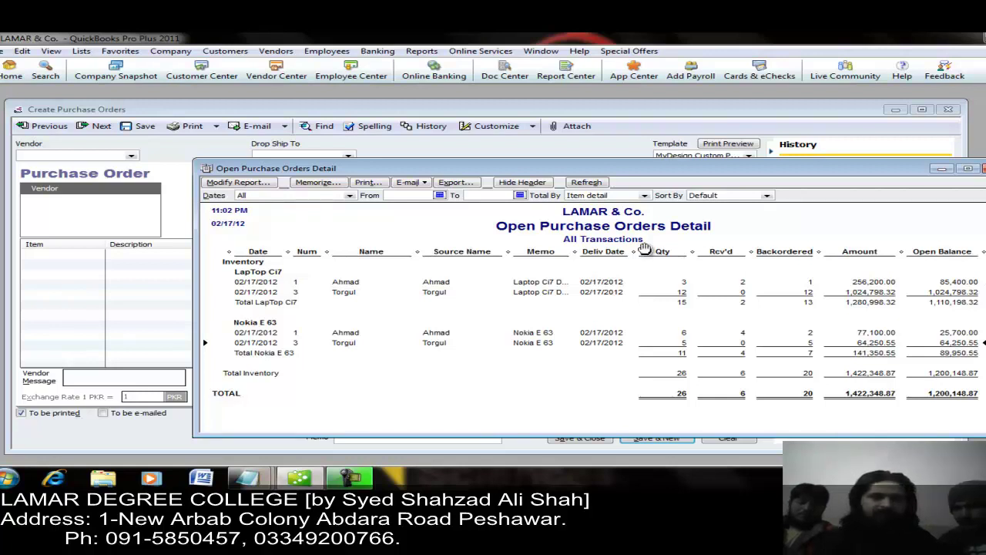
Select the AFN vendor on the new purchase order and set the exchange rate to 2 PKR per AFN.
{"action": "left_click", "coordinate": [132, 157]}
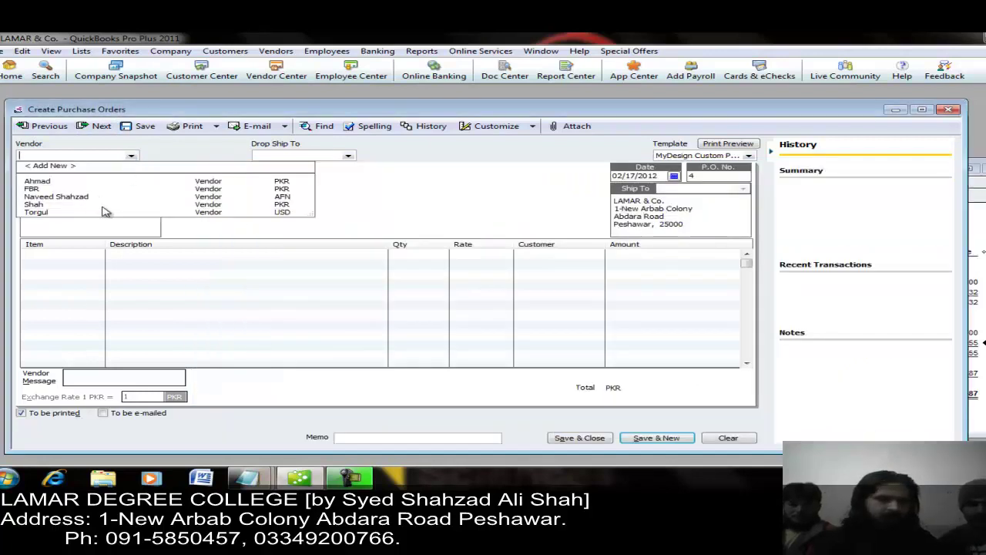
{"action": "left_click", "coordinate": [210, 197]}
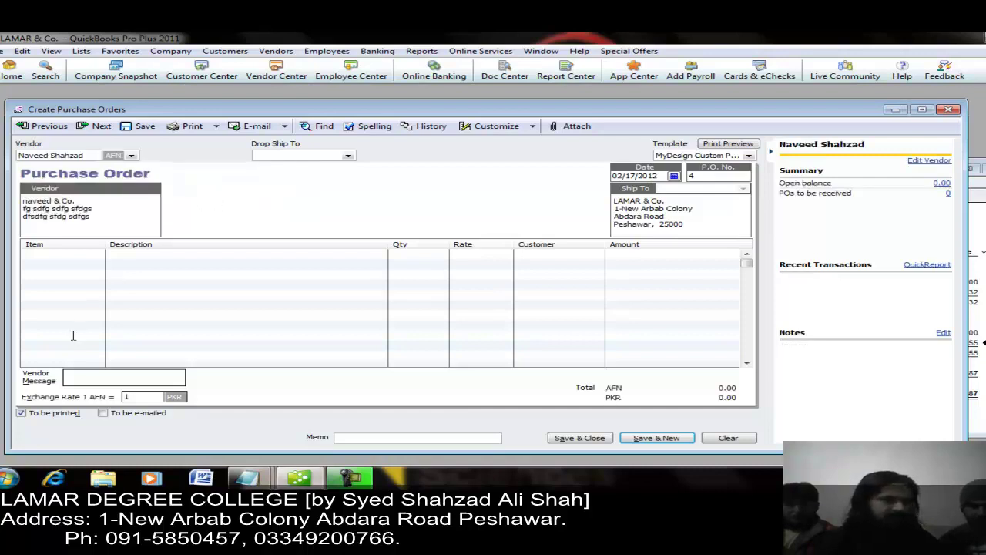
{"action": "double_click", "coordinate": [137, 396]}
{"action": "type", "text": "2"}
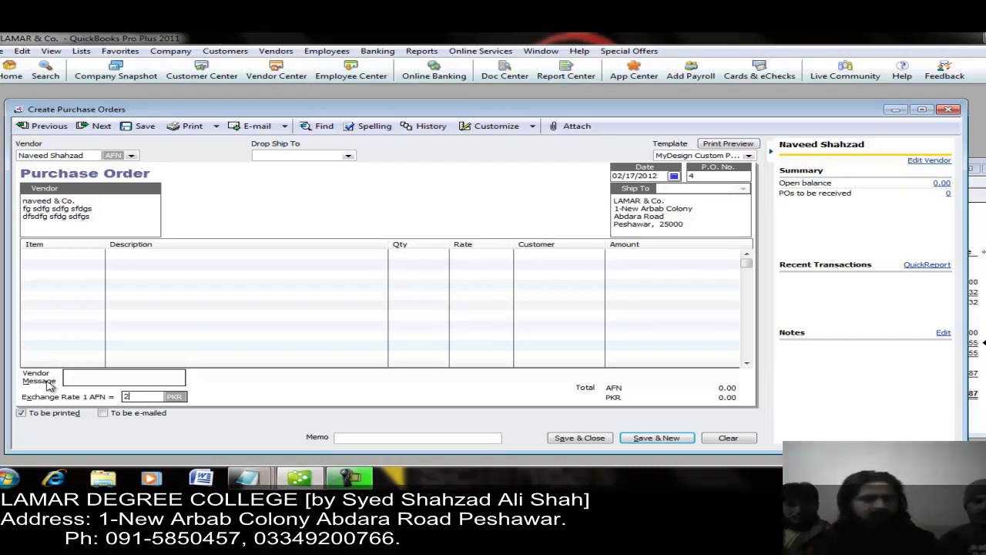
Add the item Nokia E 63 to the first line of the AFN purchase order with a quantity of 6.
{"action": "left_click", "coordinate": [70, 255]}
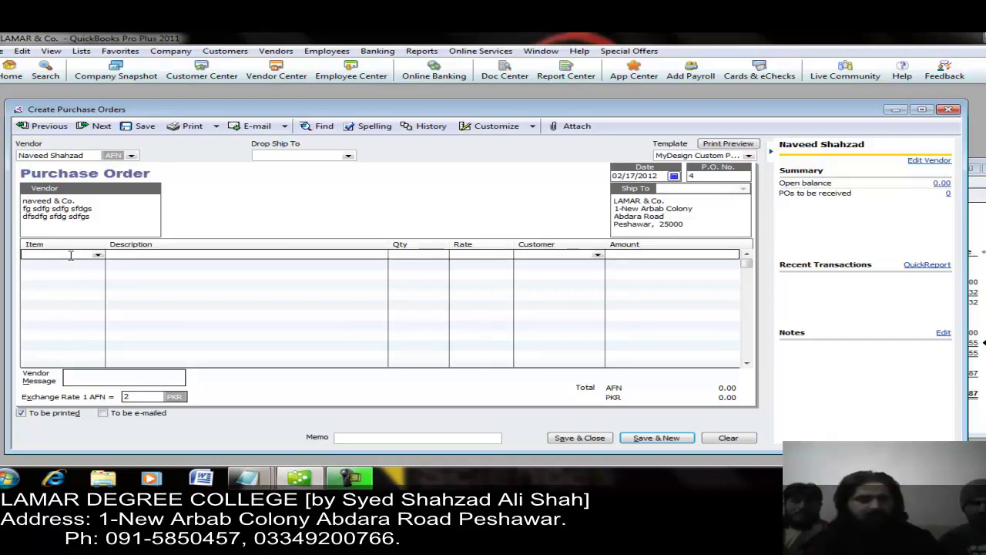
{"action": "type", "text": "N"}
{"action": "key", "text": "Tab"}
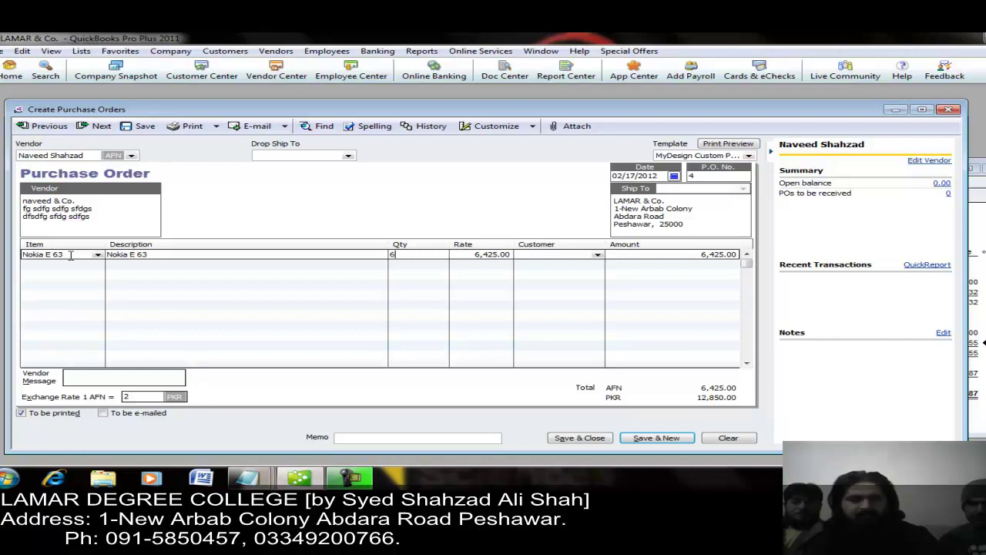
{"action": "key", "text": "Tab"}
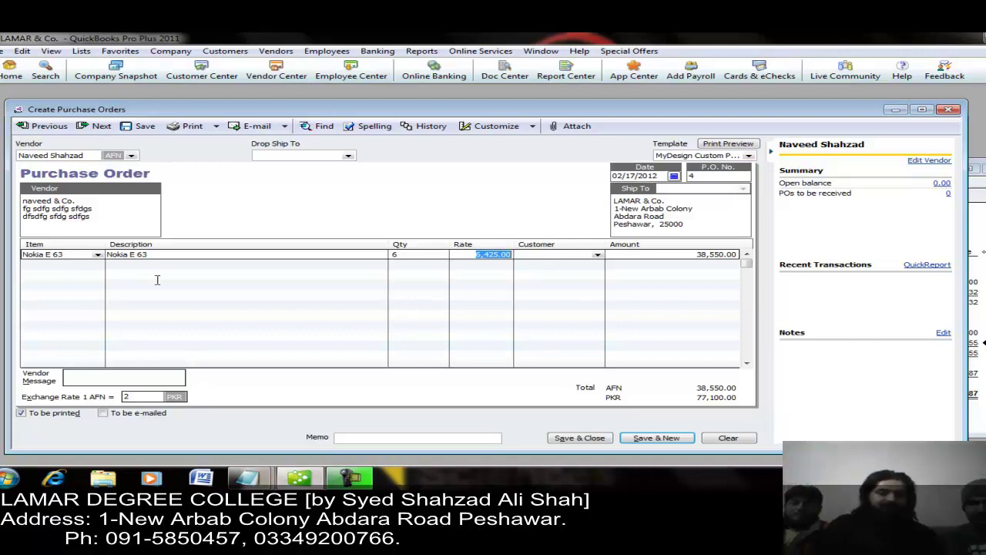
Set the quantity of the Nokia E 63 line to 1.
{"action": "left_click", "coordinate": [423, 257]}
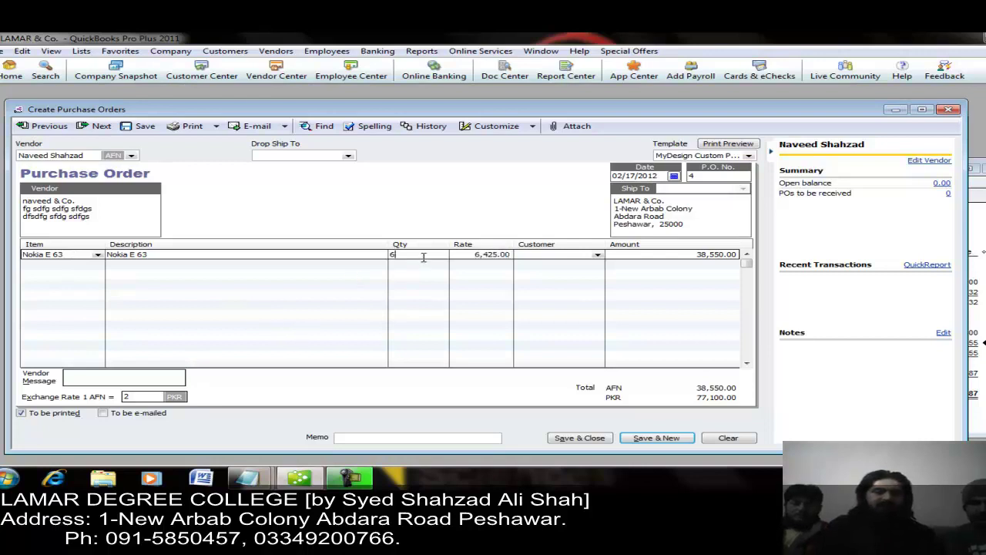
{"action": "type", "text": "1"}
{"action": "key", "text": "Tab"}
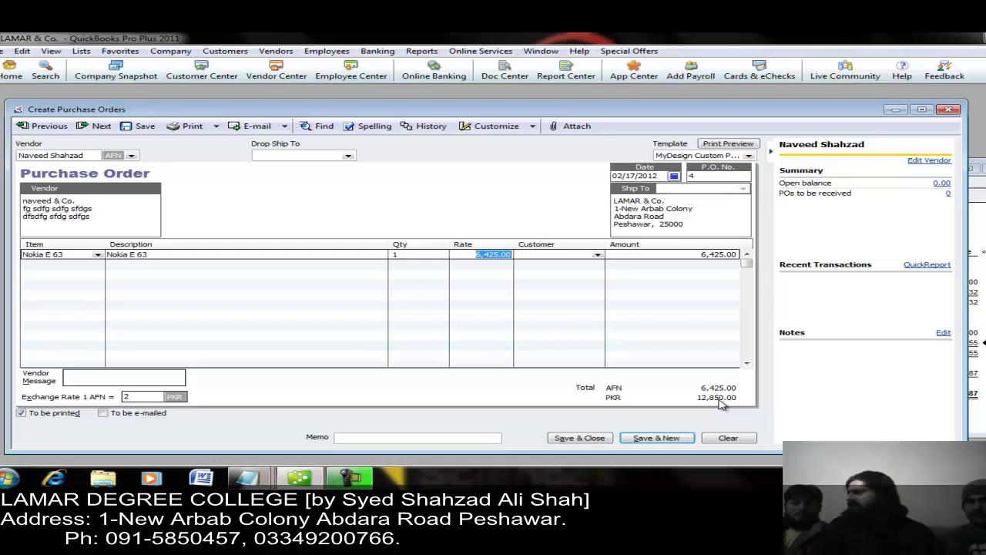
Set the quantity of the Nokia E 63 line to 10 and inspect the purchase order in the print preview.
{"action": "left_click", "coordinate": [423, 254]}
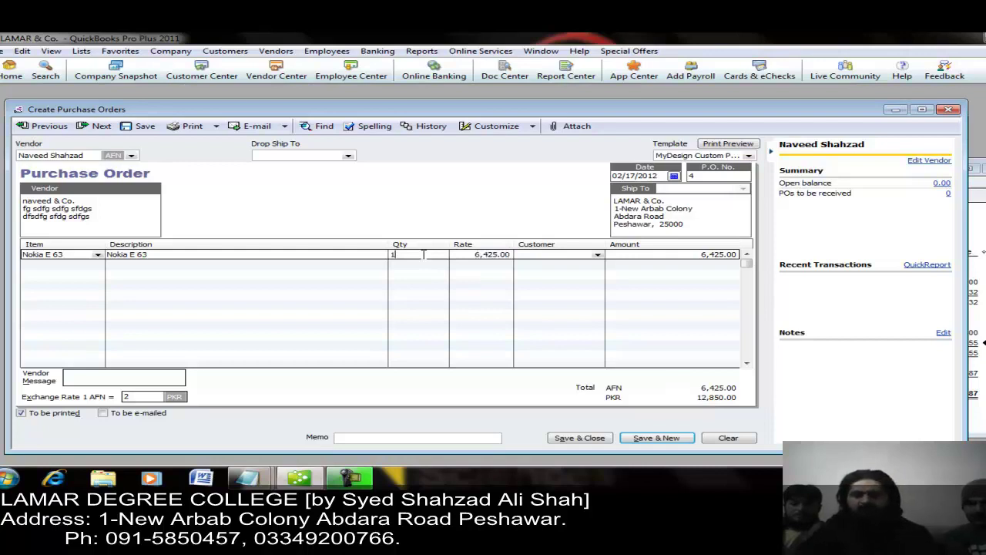
{"action": "key", "text": "Tab"}
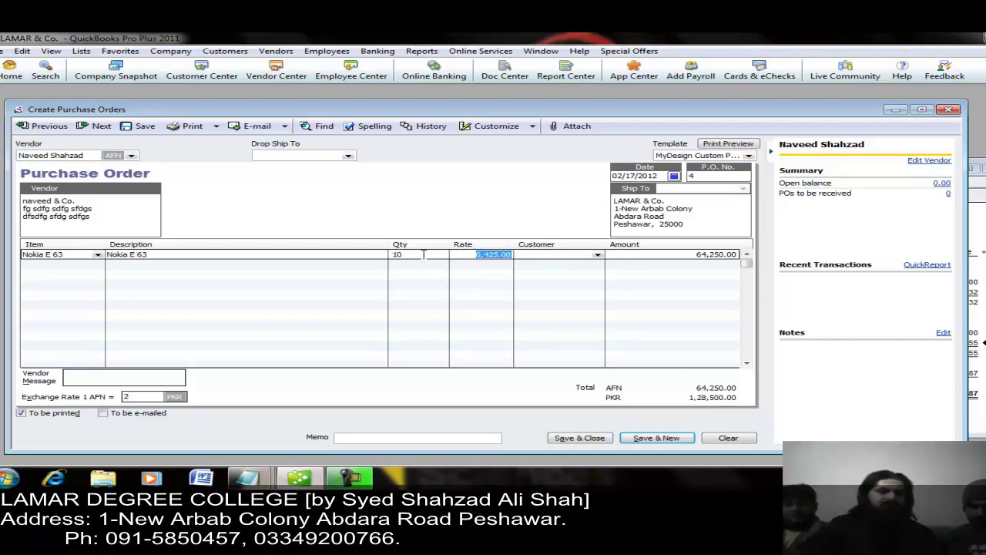
{"action": "left_click", "coordinate": [727, 144]}
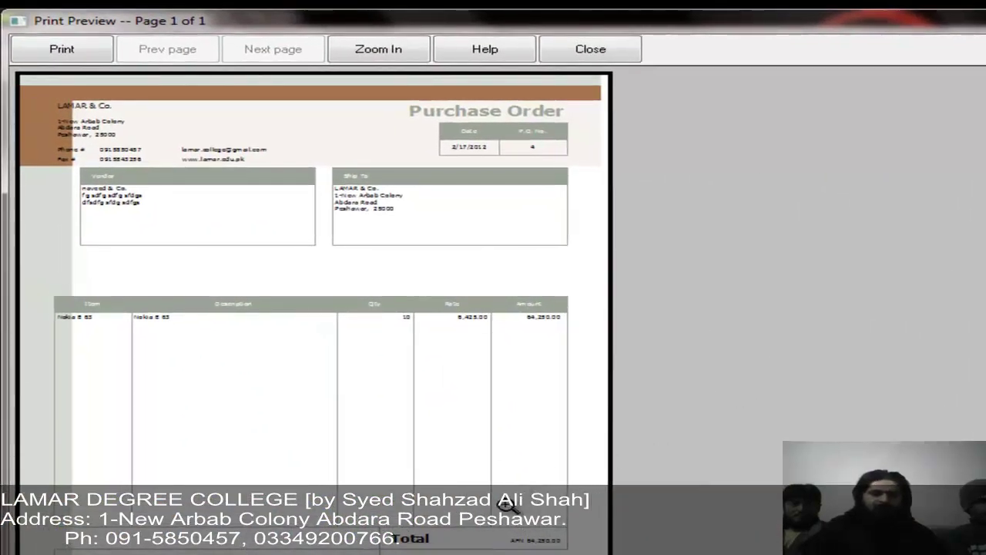
{"action": "left_click", "coordinate": [394, 443]}
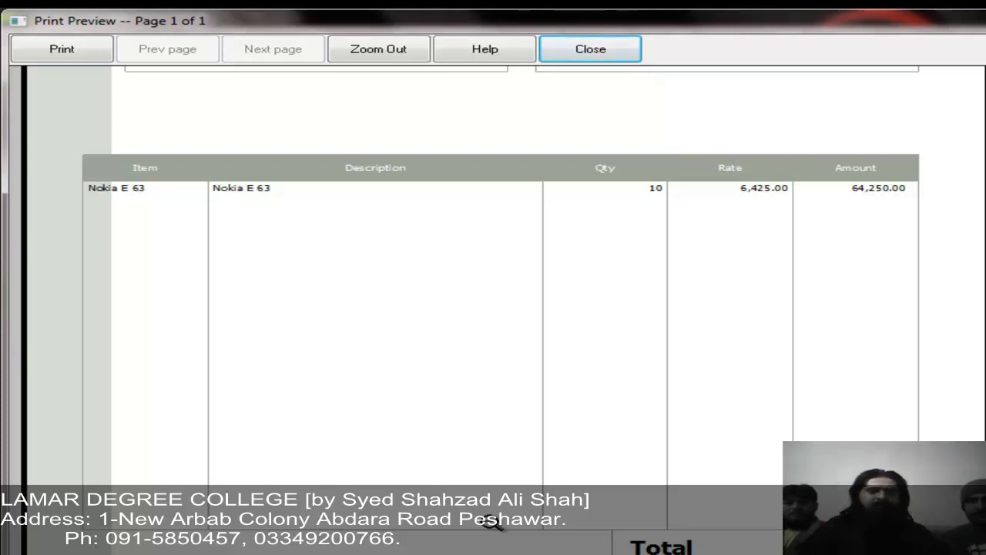
{"action": "left_click", "coordinate": [492, 521]}
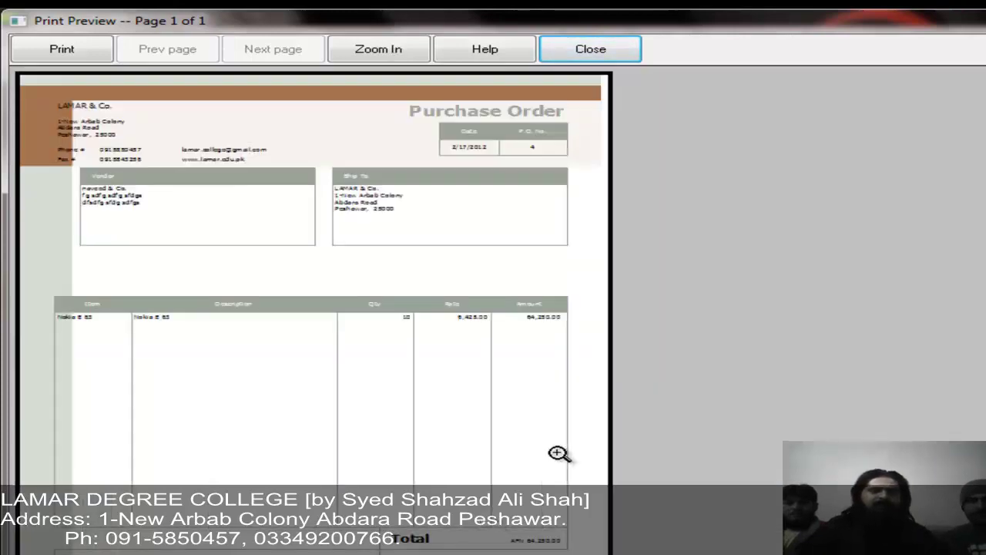
{"action": "left_click", "coordinate": [599, 59]}
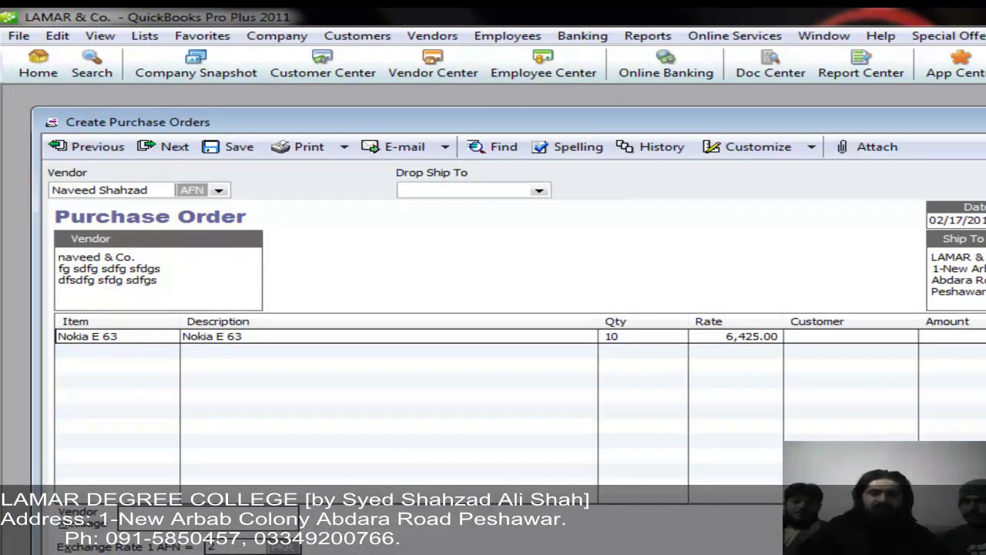
Save and close the AFN purchase order and select its Nokia E 63 line in the Open Purchase Orders Detail report.
{"action": "key", "text": "alt+s"}
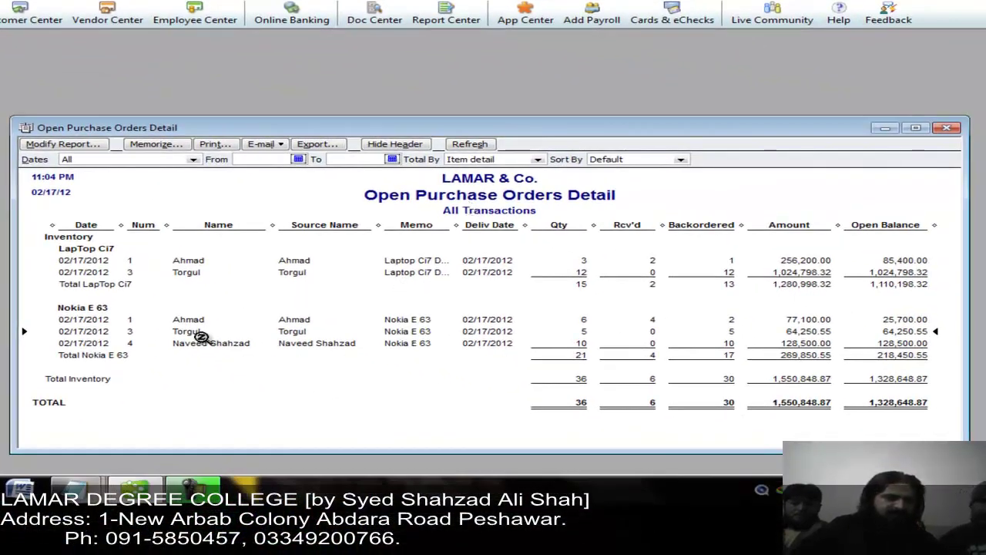
{"action": "left_click", "coordinate": [149, 347]}
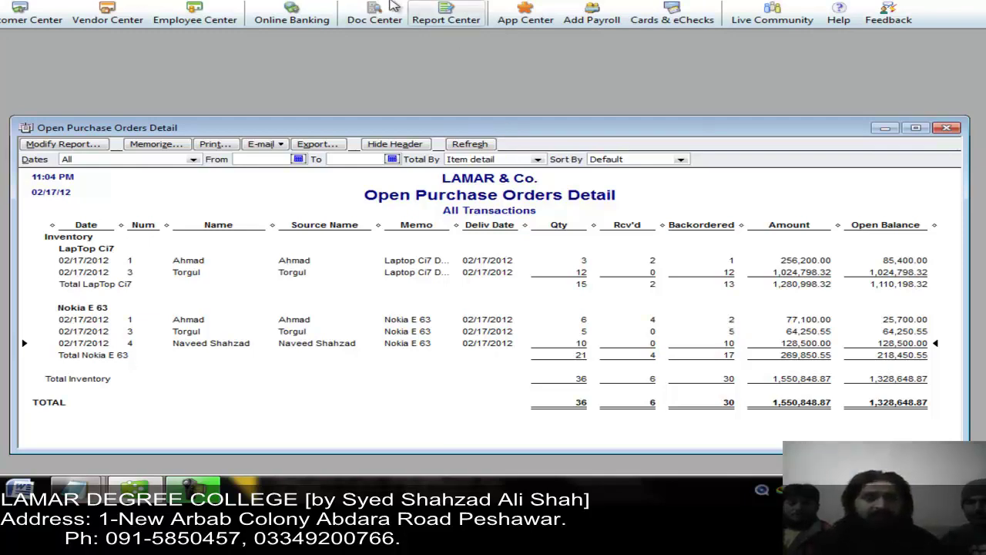
Open the Trial Balance report with its date range set to All.
{"action": "key", "text": "alt+r"}
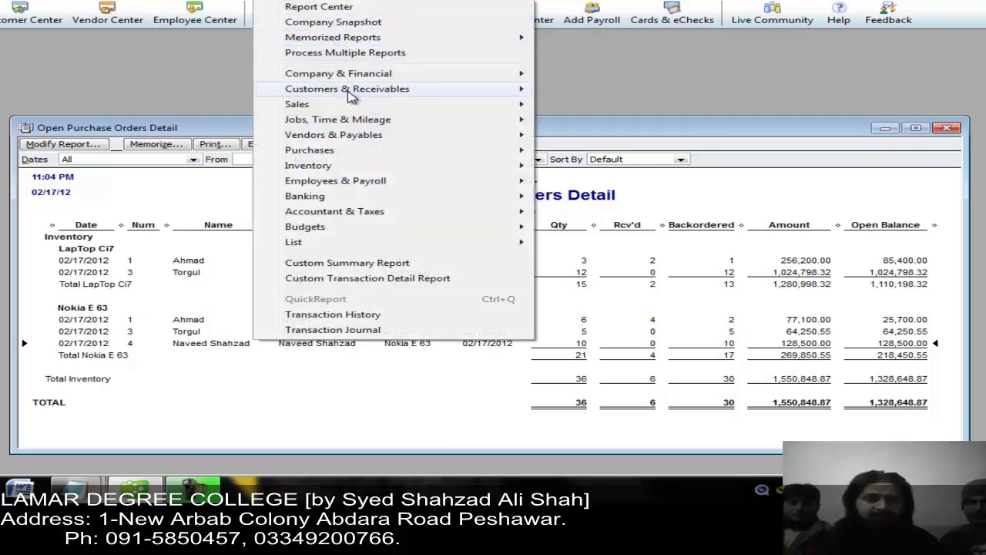
{"action": "mouse_move", "coordinate": [446, 221]}
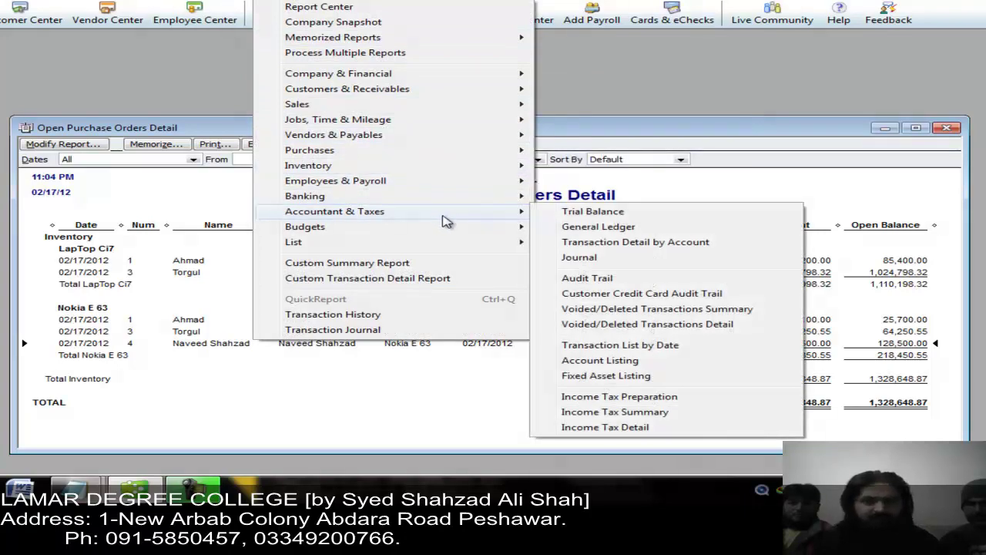
{"action": "left_click", "coordinate": [561, 214]}
{"action": "type", "text": "All"}
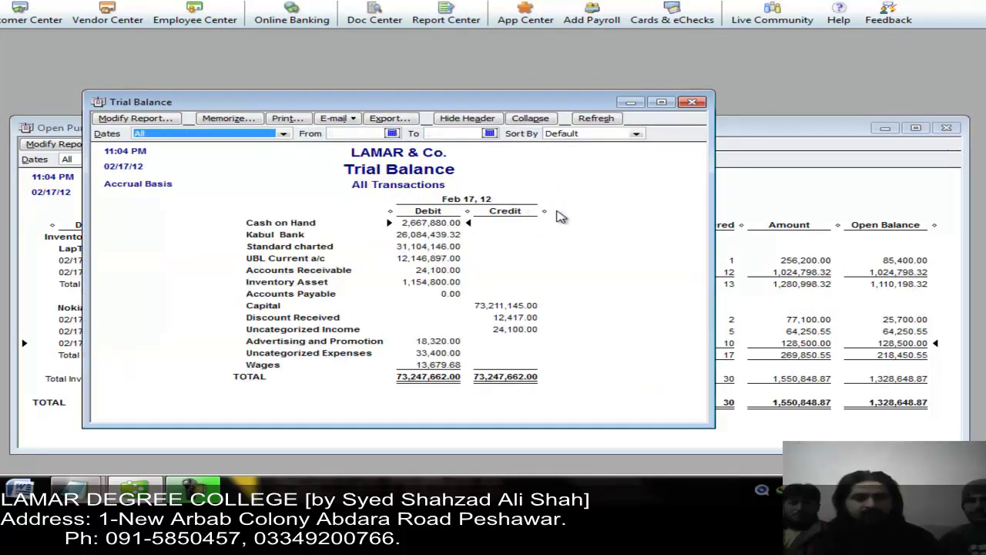
Move and resize the Trial Balance window so it sits beside the Open Purchase Orders Detail report.
{"action": "left_click_drag", "start_coordinate": [262, 103], "coordinate": [538, 77]}
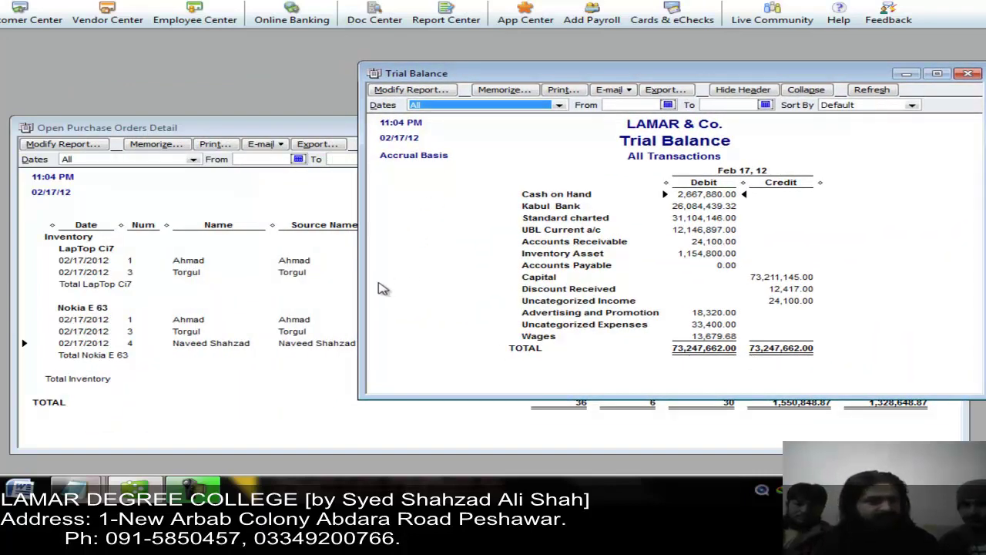
{"action": "left_click_drag", "start_coordinate": [361, 287], "coordinate": [514, 286]}
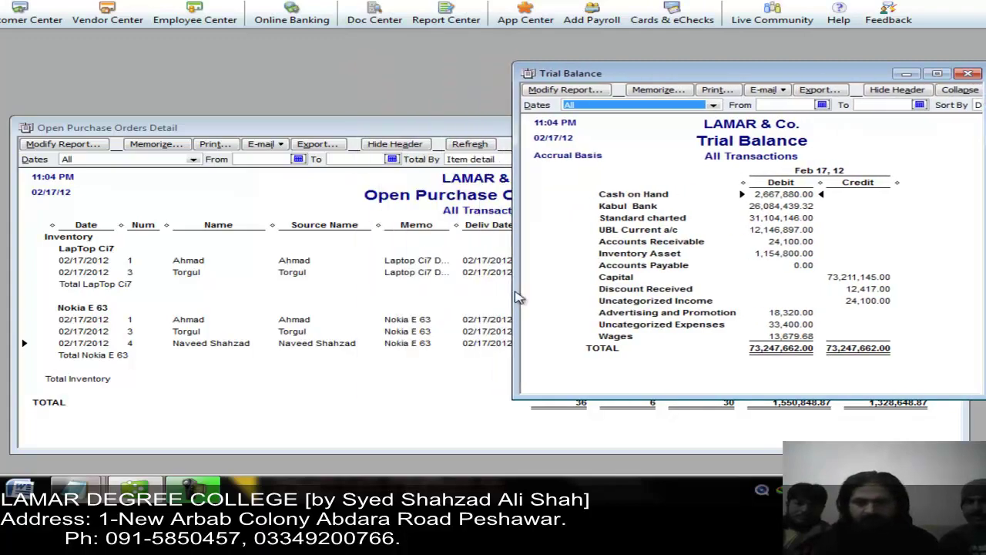
{"action": "left_click_drag", "start_coordinate": [629, 397], "coordinate": [628, 442]}
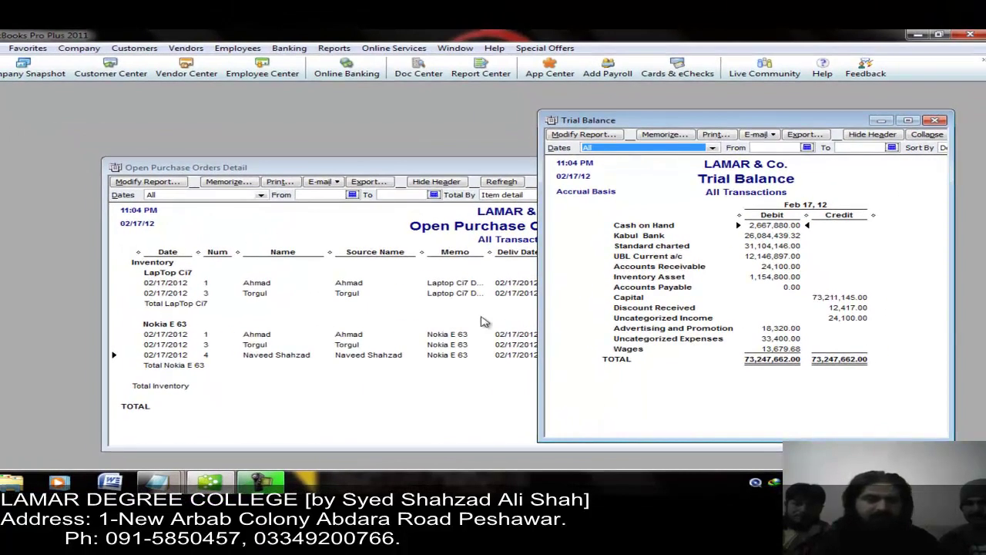
Start a bill with received items for the USD vendor and receive against the vendor's open purchase order dated 02/17/2012.
{"action": "left_click", "coordinate": [185, 48]}
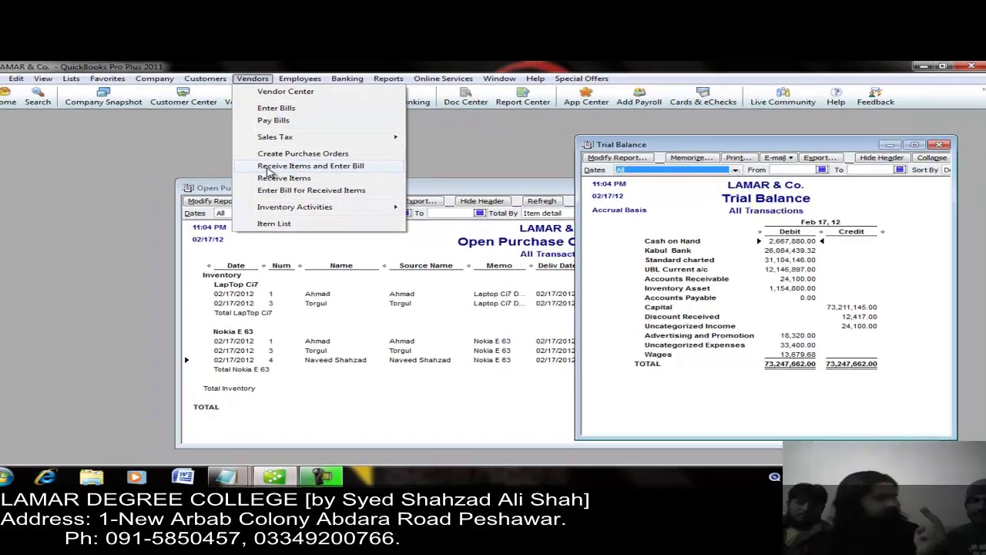
{"action": "left_click", "coordinate": [204, 145]}
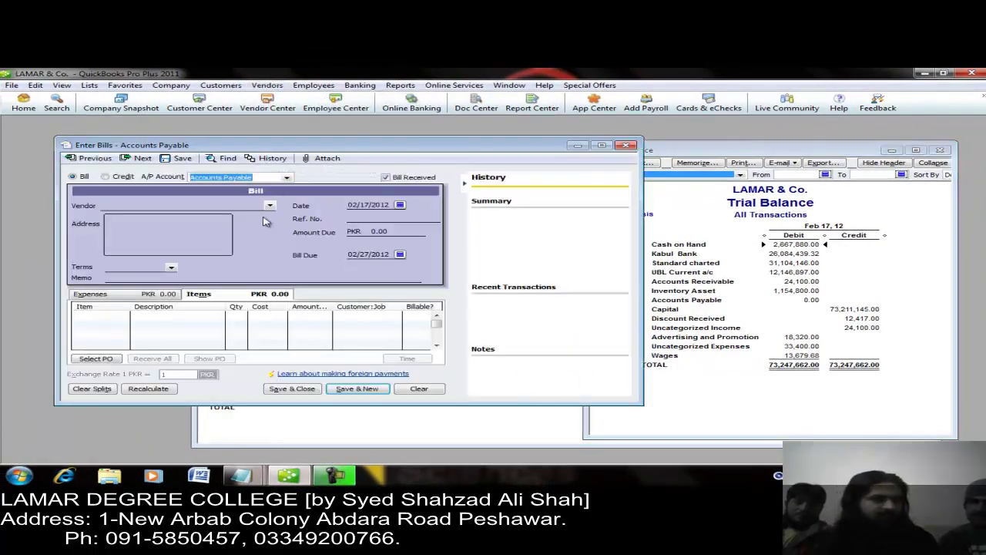
{"action": "left_click", "coordinate": [269, 205]}
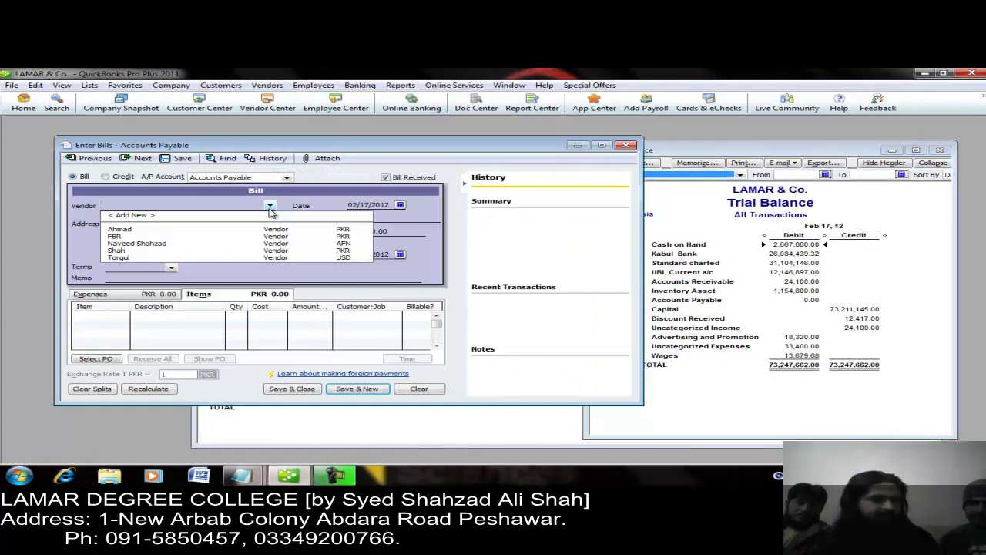
{"action": "left_click", "coordinate": [120, 258]}
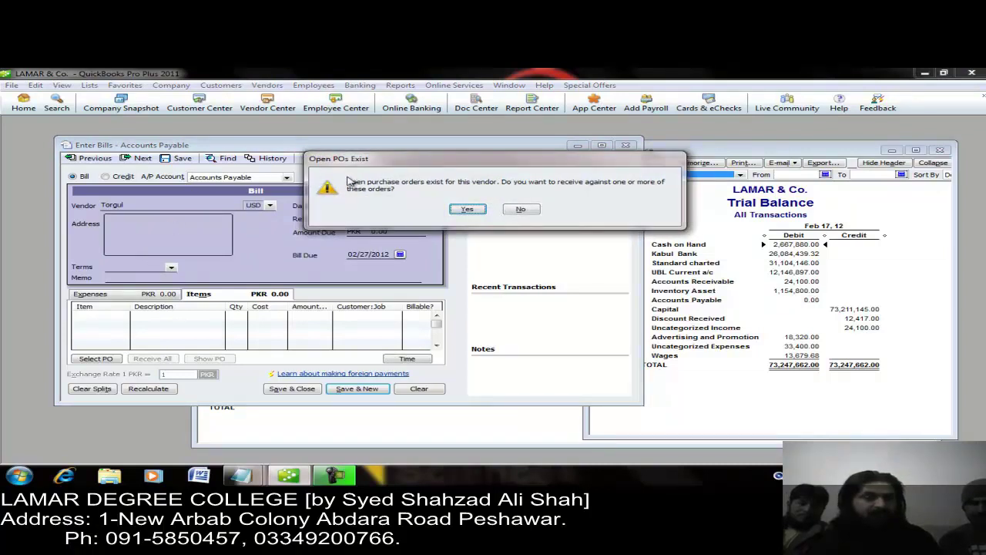
{"action": "left_click", "coordinate": [465, 210]}
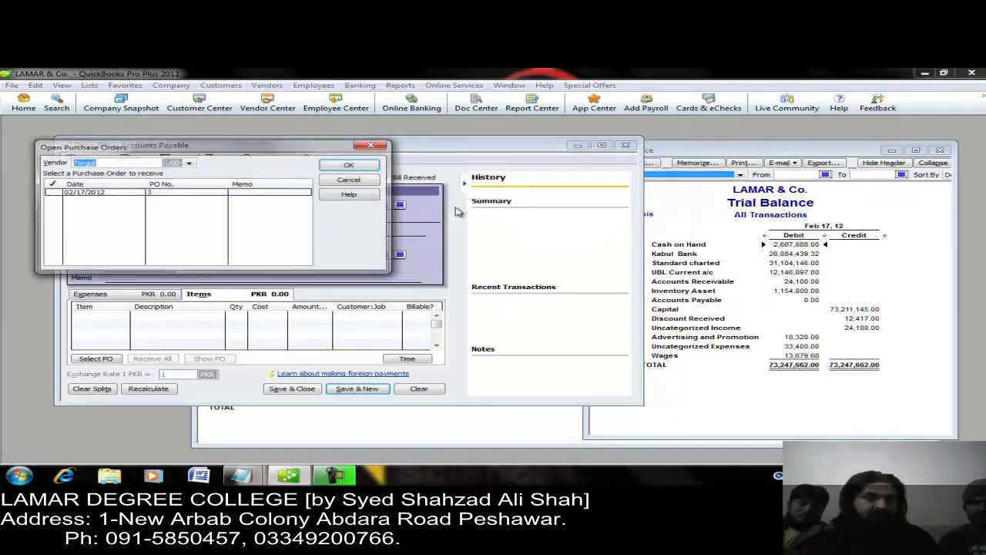
{"action": "left_click", "coordinate": [58, 199]}
{"action": "left_click", "coordinate": [57, 194]}
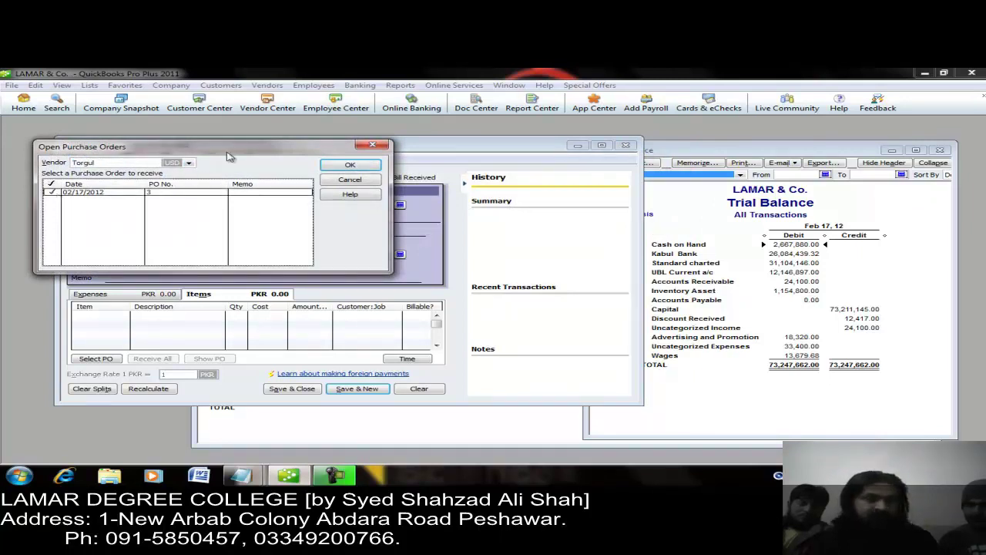
{"action": "left_click", "coordinate": [350, 165]}
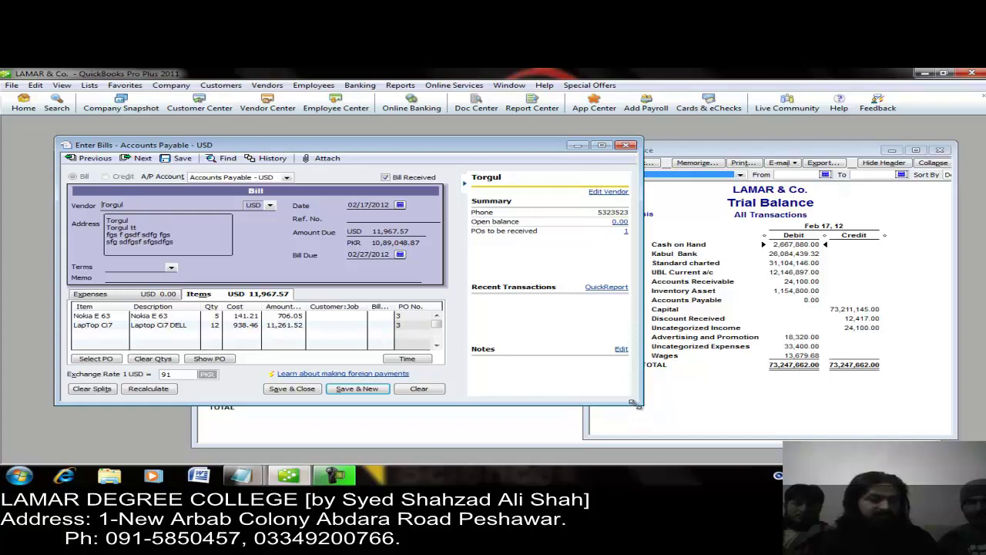
Enter 668800 as the reference number of the USD vendor's bill and save it, starting a new bill.
{"action": "left_click_drag", "start_coordinate": [637, 404], "coordinate": [967, 450]}
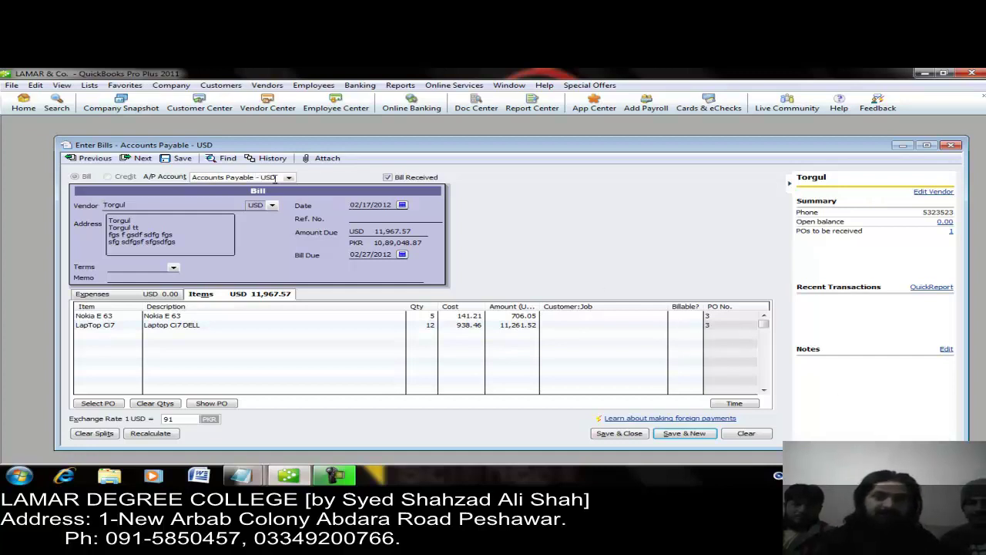
{"action": "left_click_drag", "start_coordinate": [273, 177], "coordinate": [194, 175]}
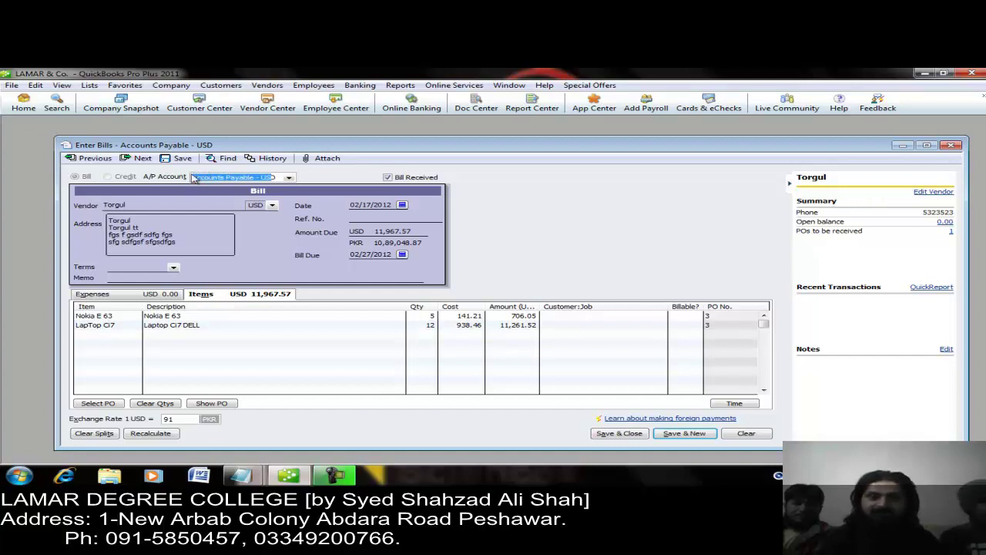
{"action": "left_click", "coordinate": [275, 177]}
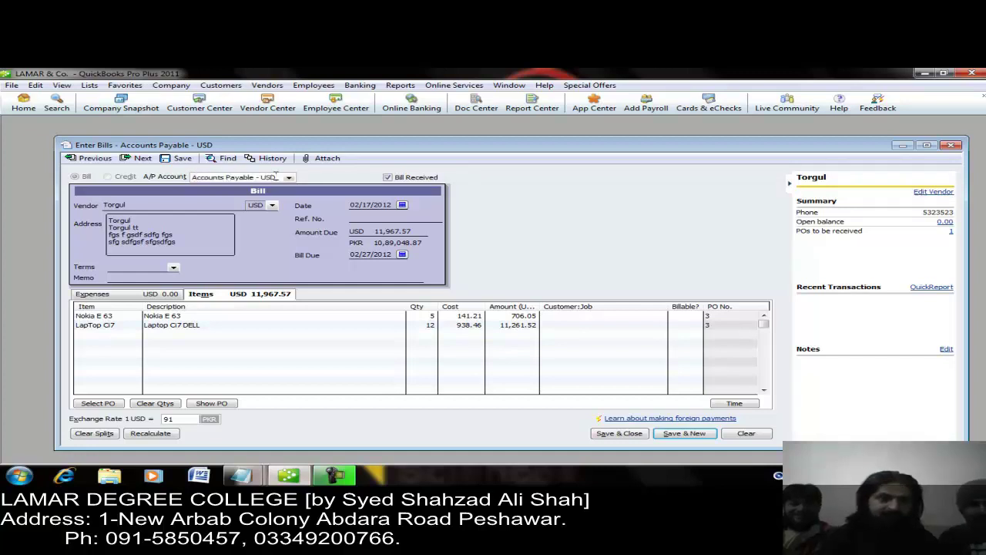
{"action": "mouse_move", "coordinate": [275, 177]}
{"action": "left_mouse_down"}
{"action": "mouse_move", "coordinate": [212, 178]}
{"action": "mouse_move", "coordinate": [268, 177]}
{"action": "left_mouse_up"}
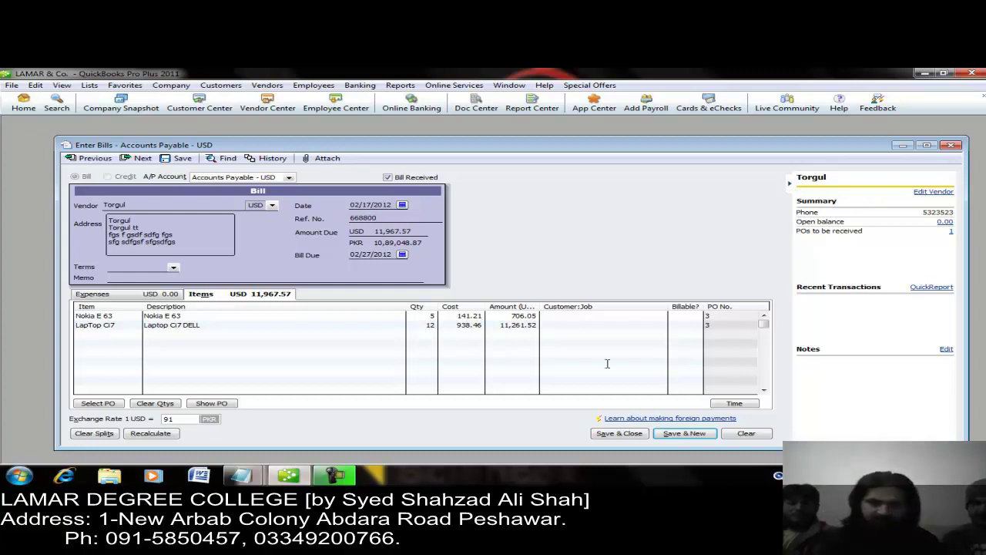
{"action": "left_click", "coordinate": [684, 434]}
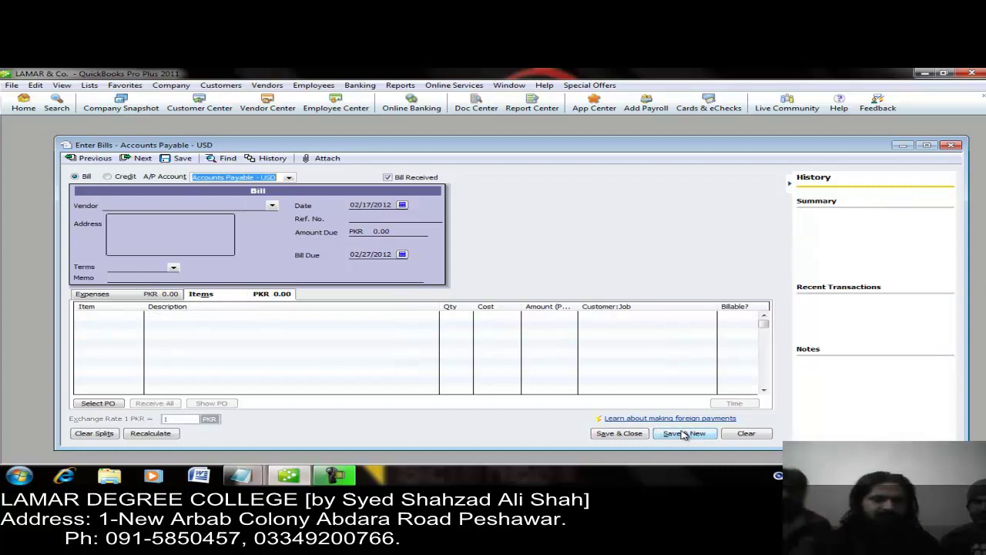
Choose the AFN vendor on the new bill and receive against the vendor's open purchase order dated 02/17/2012.
{"action": "left_click", "coordinate": [271, 207]}
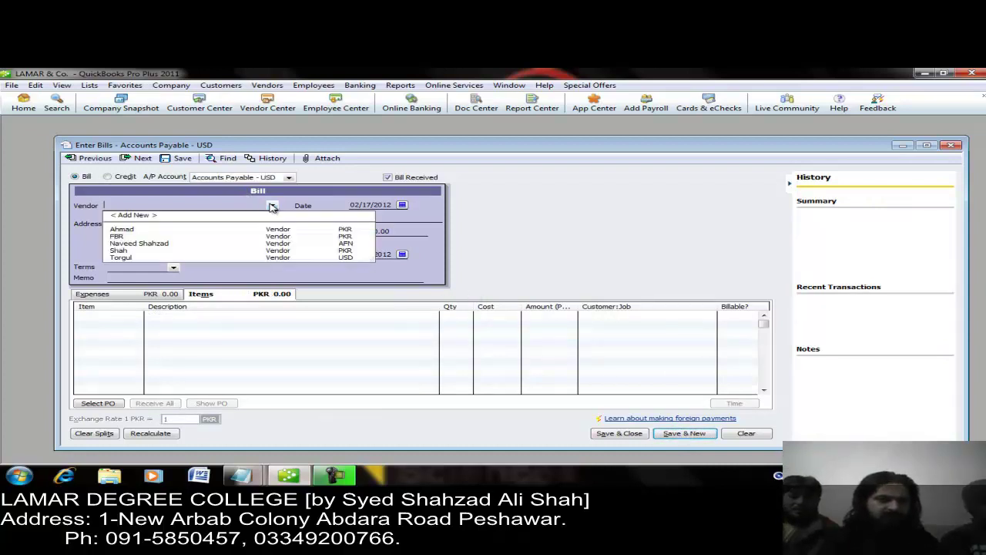
{"action": "left_click", "coordinate": [159, 243]}
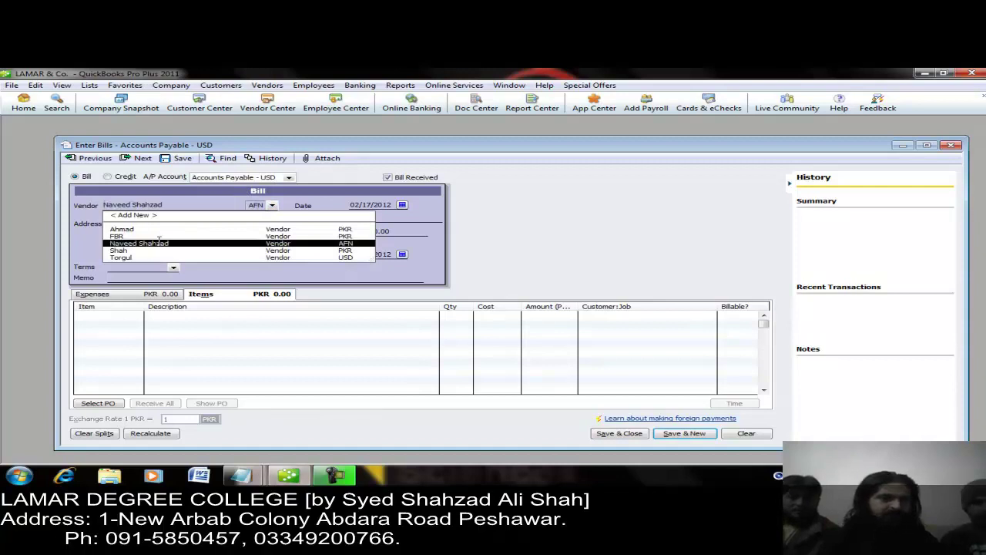
{"action": "left_click", "coordinate": [159, 243]}
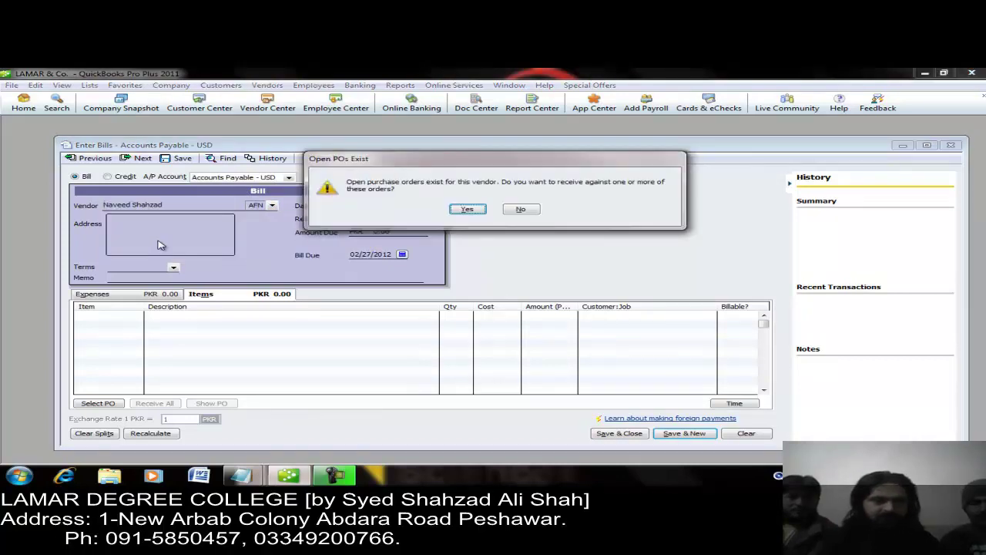
{"action": "left_click", "coordinate": [466, 209]}
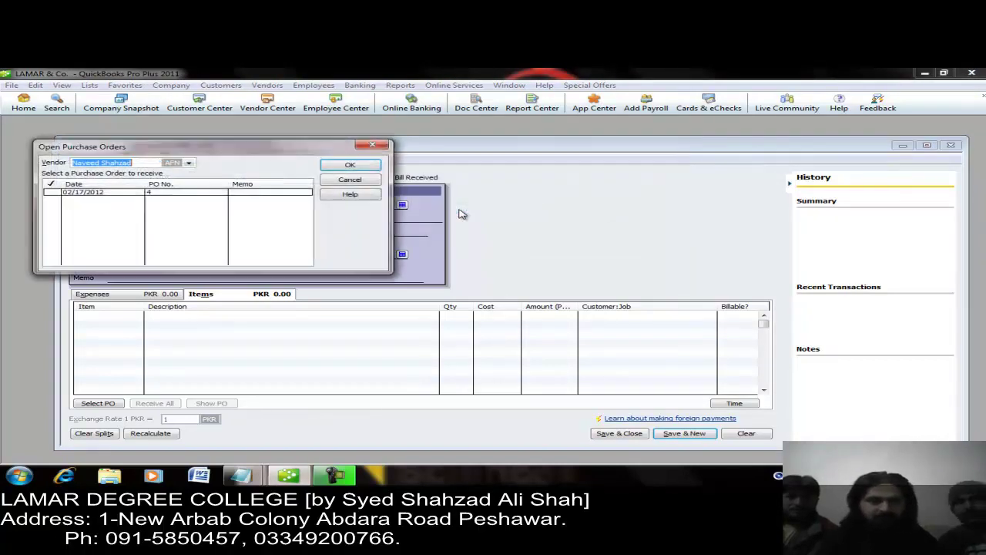
{"action": "left_click", "coordinate": [239, 195]}
{"action": "left_click", "coordinate": [343, 166]}
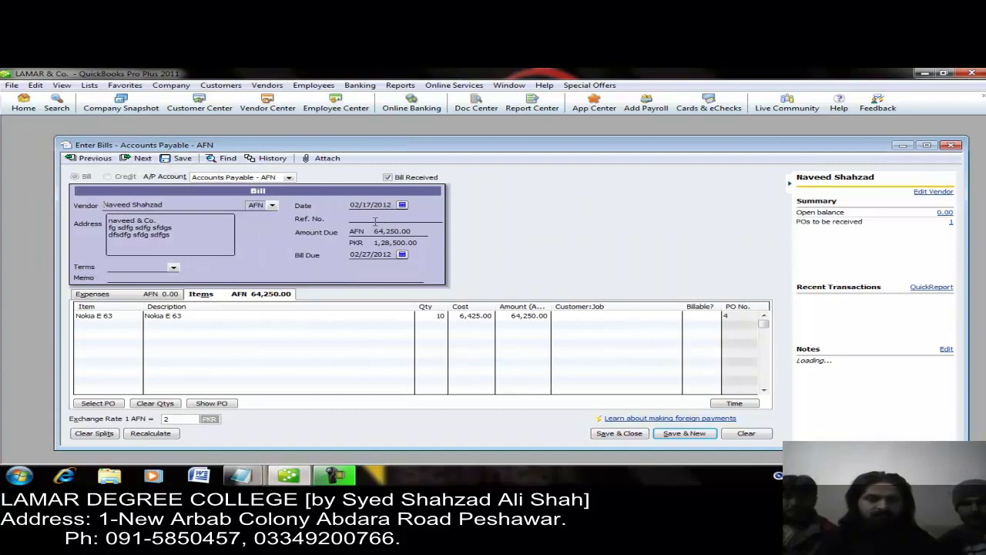
Enter 221144 as the reference number of the AFN vendor's bill and save it, starting another bill.
{"action": "type", "text": "221144"}
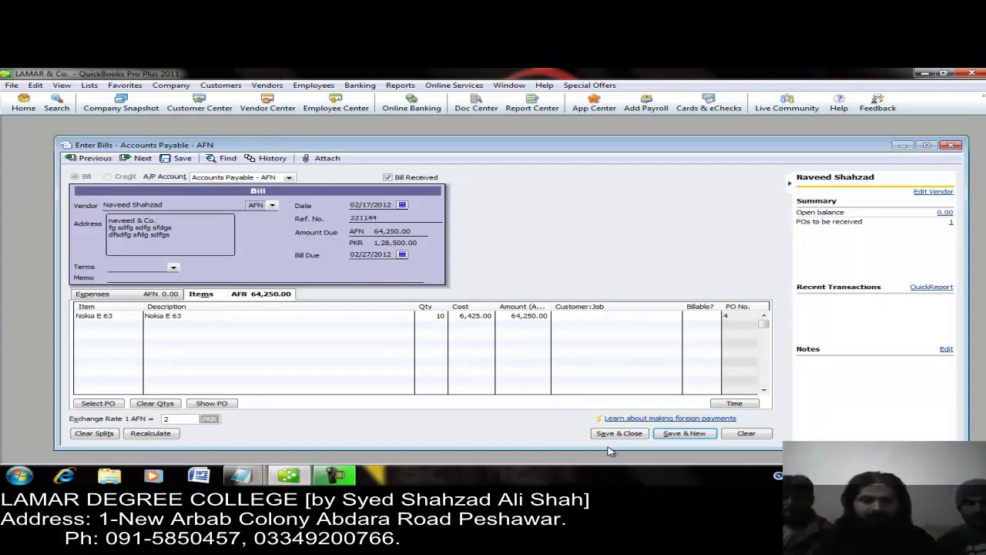
{"action": "left_click", "coordinate": [685, 434]}
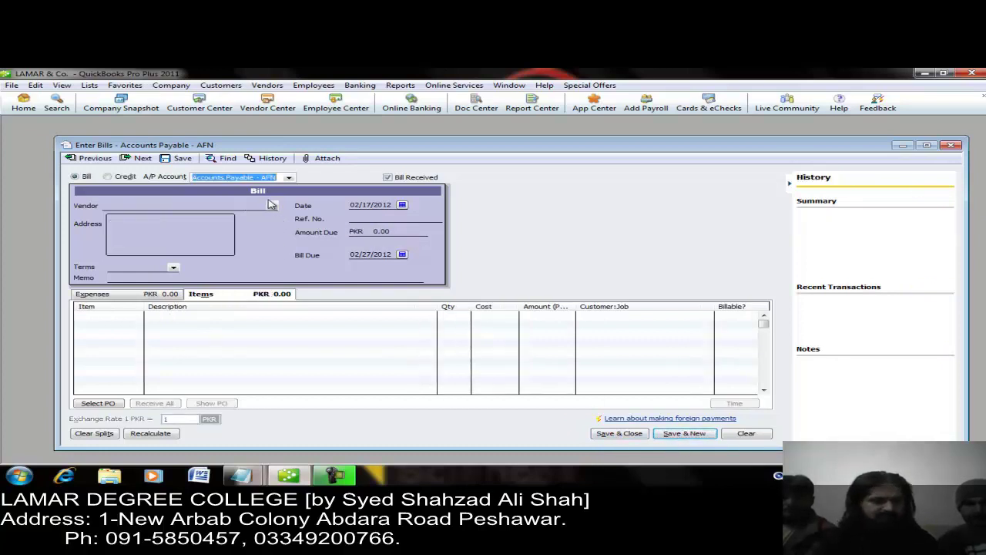
Bill the first listed PKR vendor against the open purchase order dated 02/17/2012, add a reference number, and save and close the bill.
{"action": "left_click", "coordinate": [271, 208]}
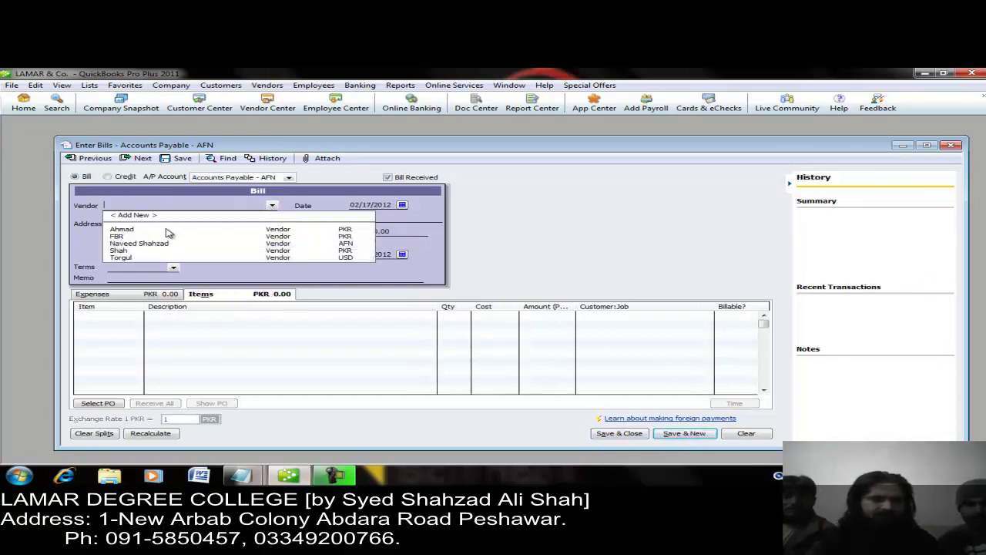
{"action": "left_click", "coordinate": [169, 228]}
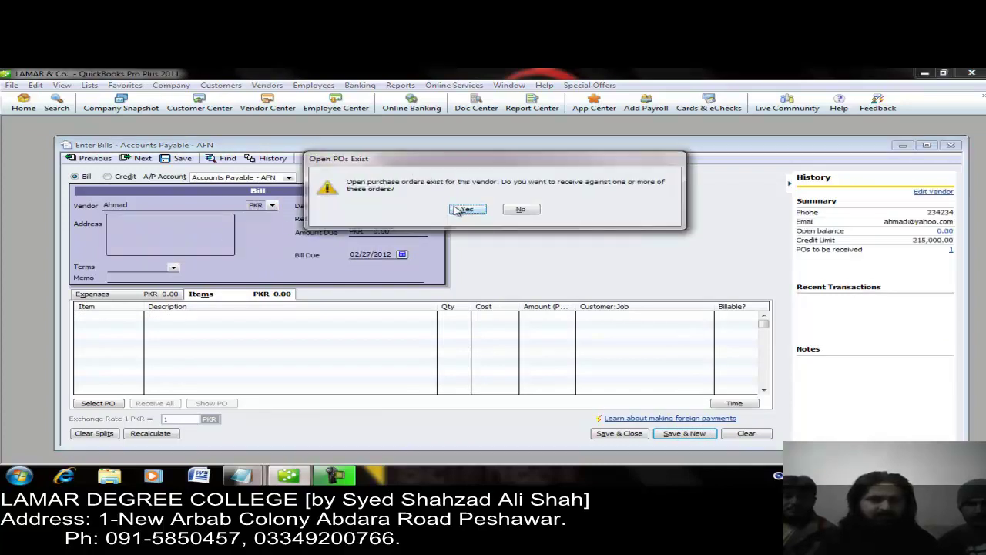
{"action": "left_click", "coordinate": [456, 210]}
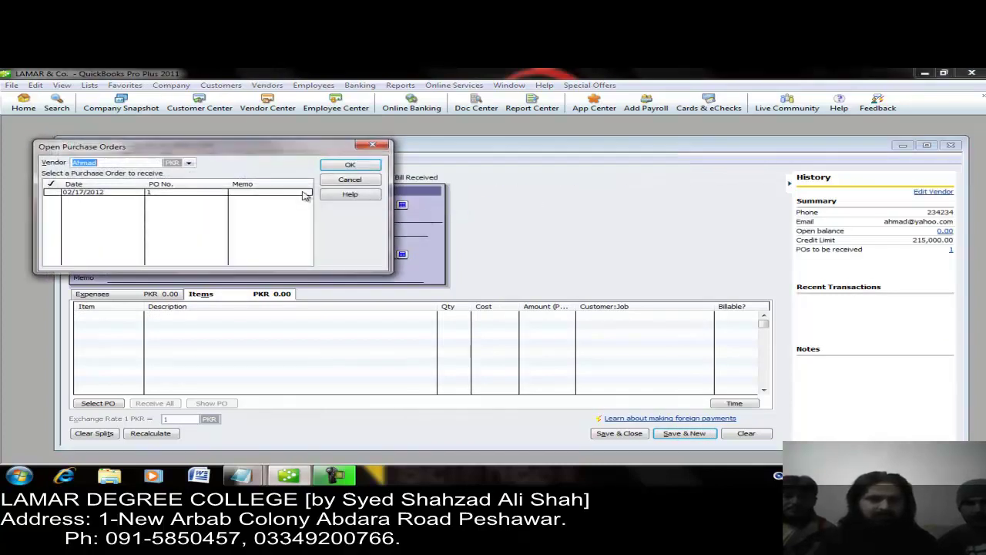
{"action": "left_click", "coordinate": [304, 196]}
{"action": "left_click", "coordinate": [350, 165]}
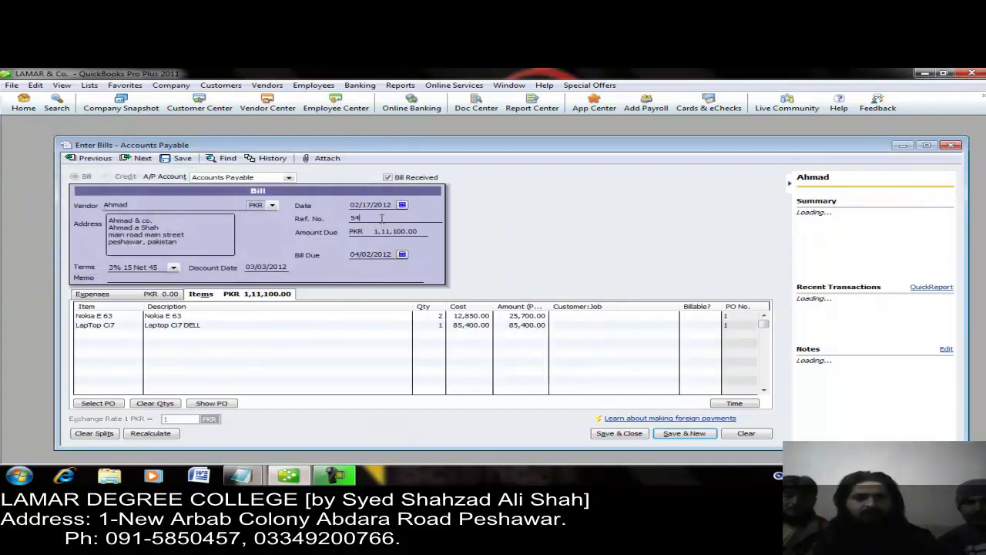
{"action": "left_click", "coordinate": [608, 436]}
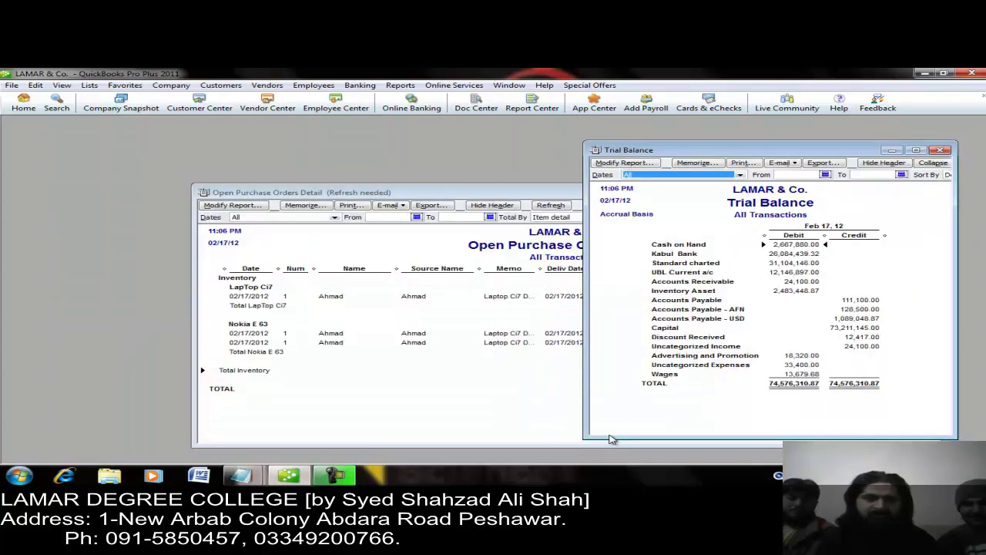
Check and close the refreshed Open Purchase Orders Detail report, and examine the Accounts Payable credit amounts in the Trial Balance.
{"action": "left_click", "coordinate": [410, 345]}
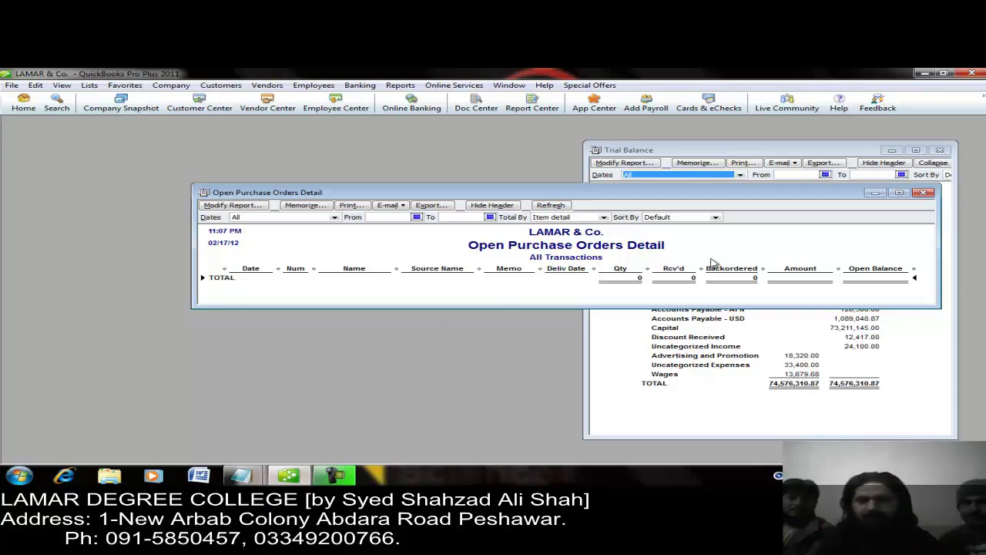
{"action": "left_click", "coordinate": [924, 192]}
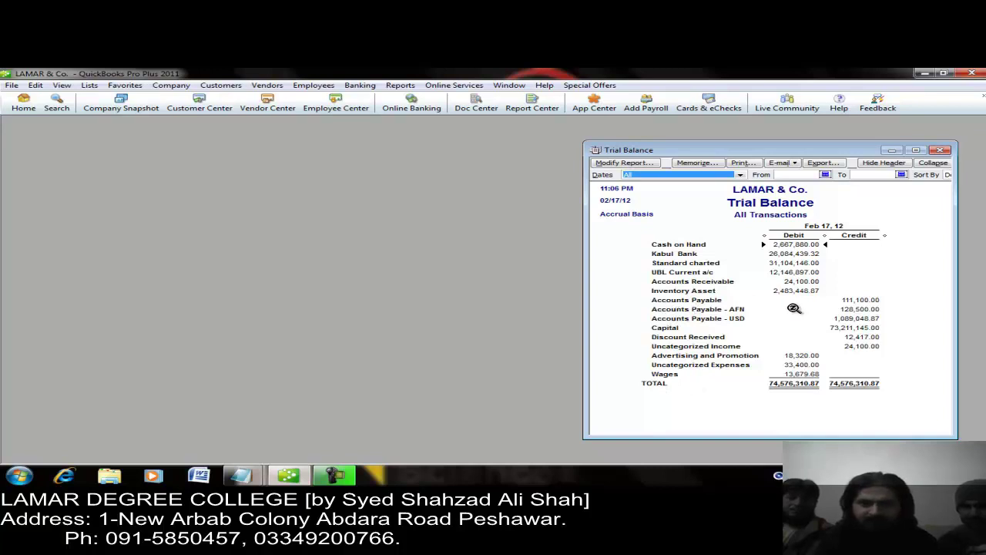
{"action": "left_click", "coordinate": [845, 307]}
{"action": "left_click", "coordinate": [848, 299]}
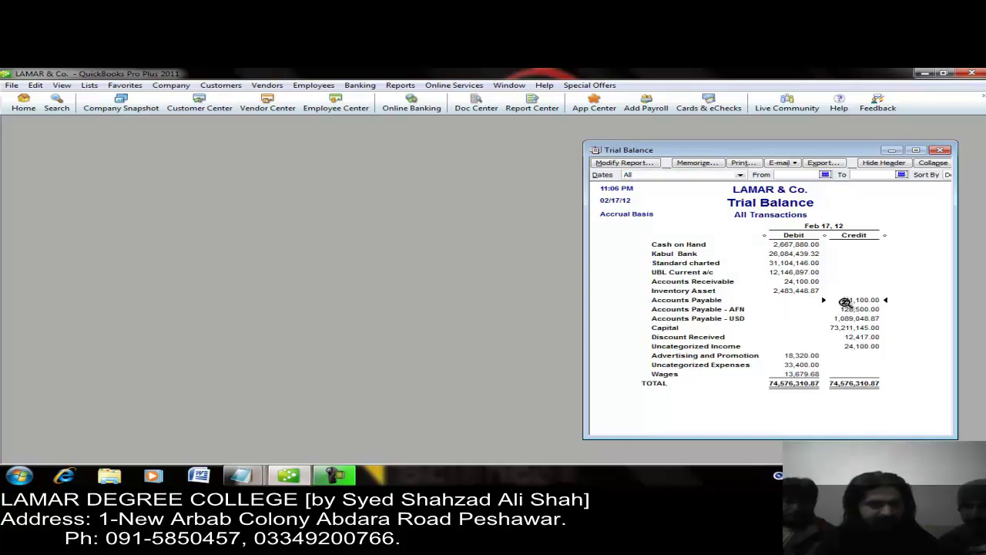